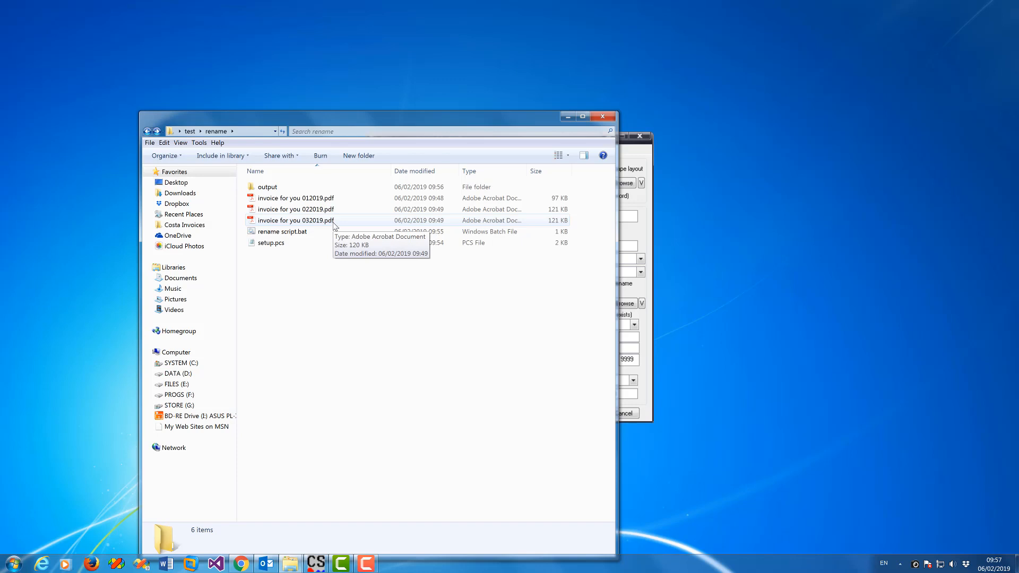
Step: Open "invoice for you 012019.pdf" from the rename folder and examine the text beside NAME
left_click(322, 200)
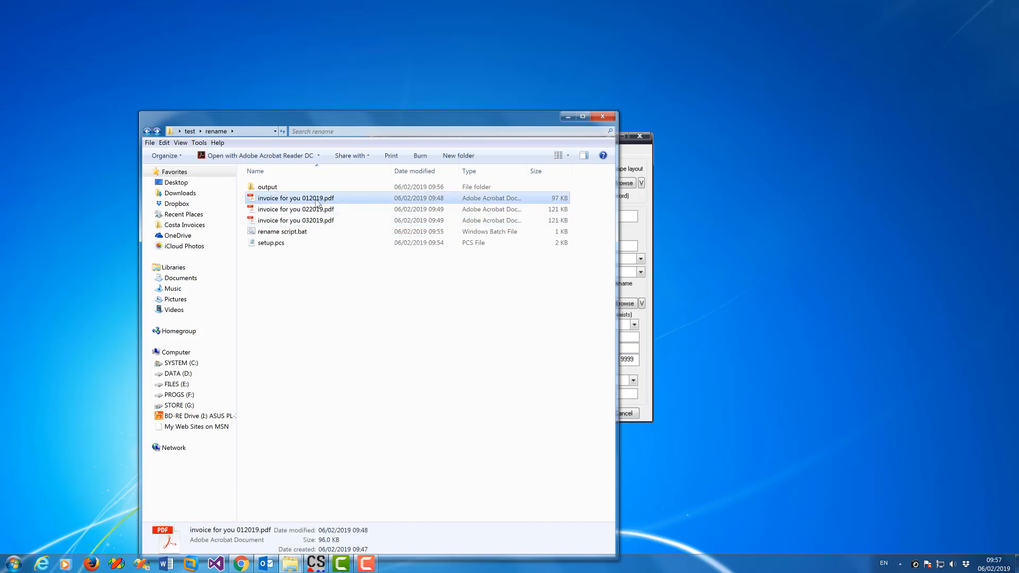
left_click(326, 286)
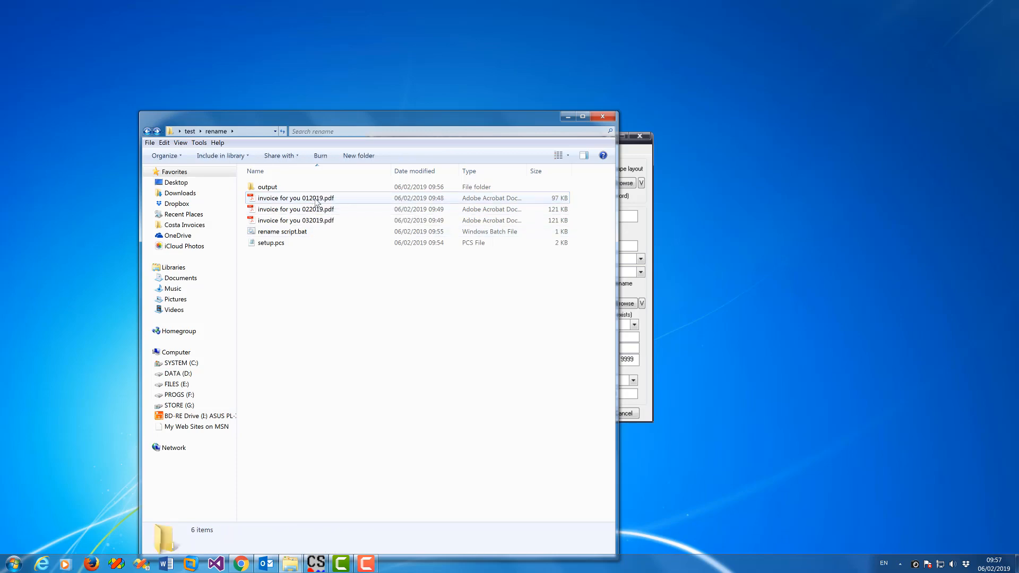
double_click(316, 200)
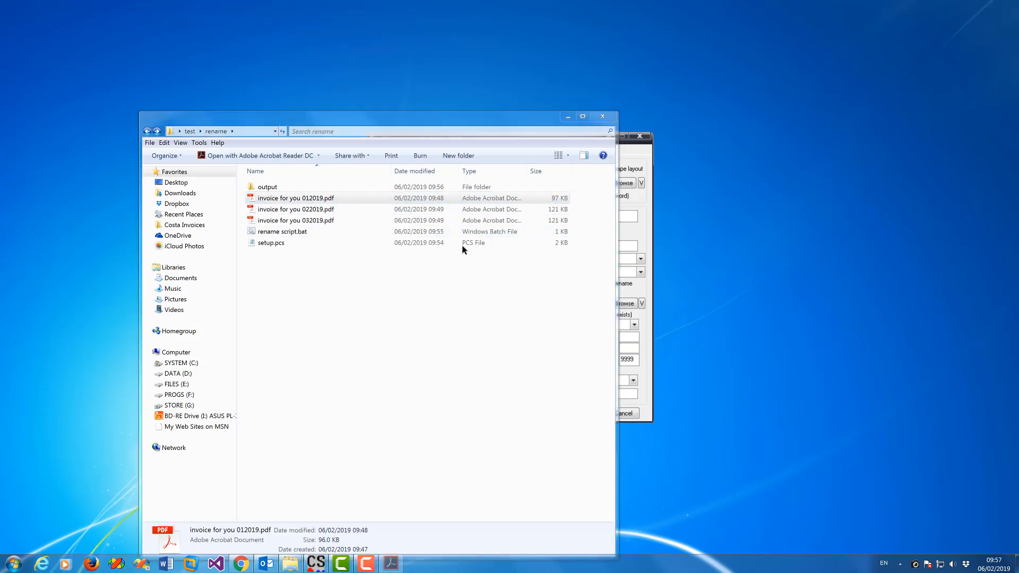
left_click_drag(309, 125, 420, 216)
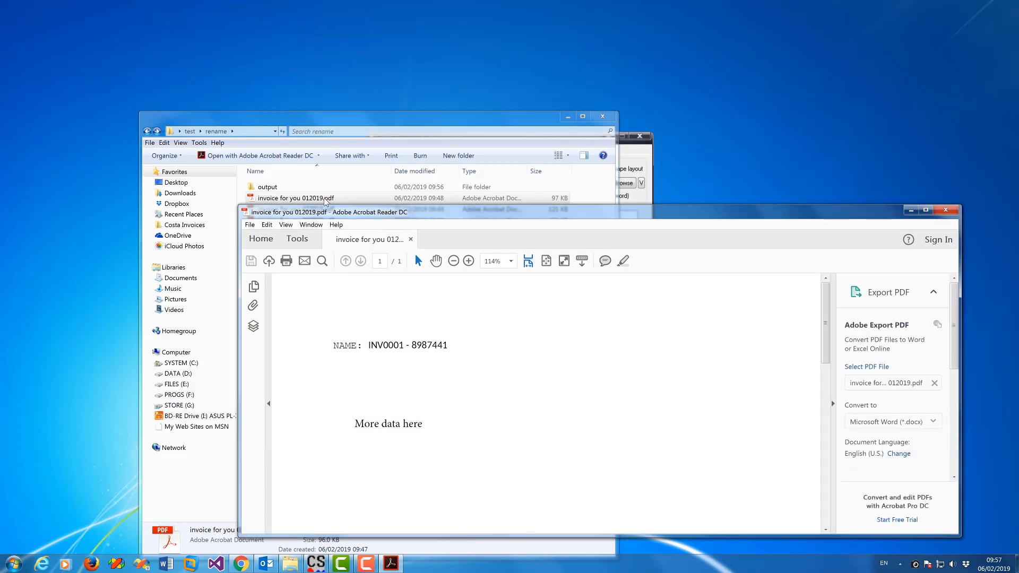
left_click_drag(361, 215, 336, 224)
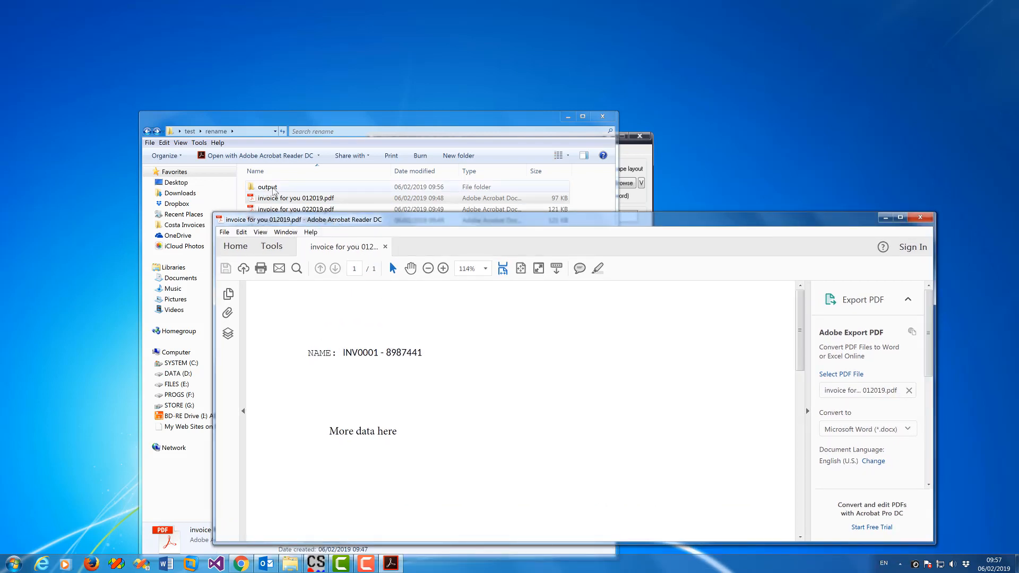
Step: Check the contents of the output folder, return to the rename folder, and close the open invoice PDF
double_click(271, 187)
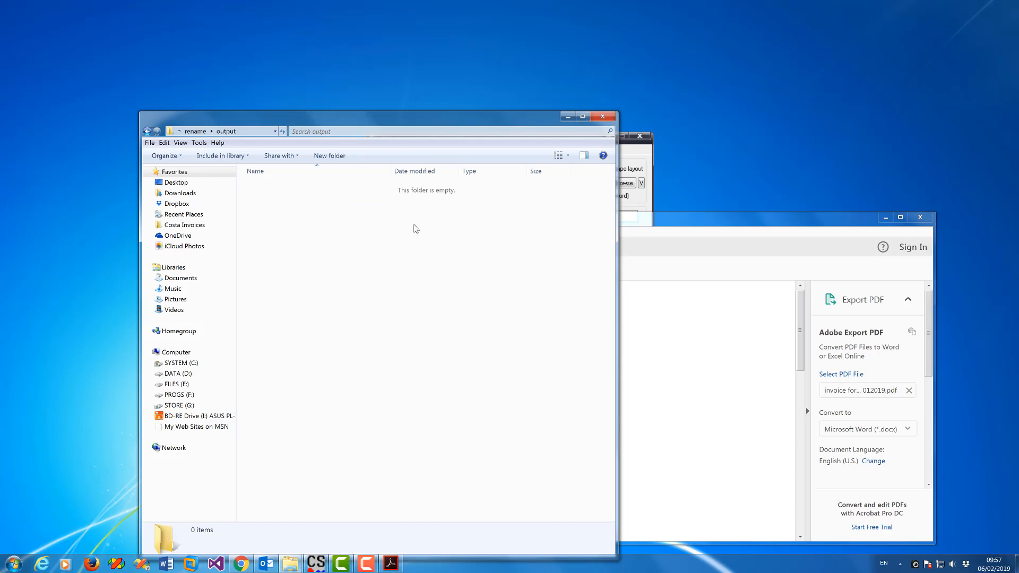
left_click(147, 131)
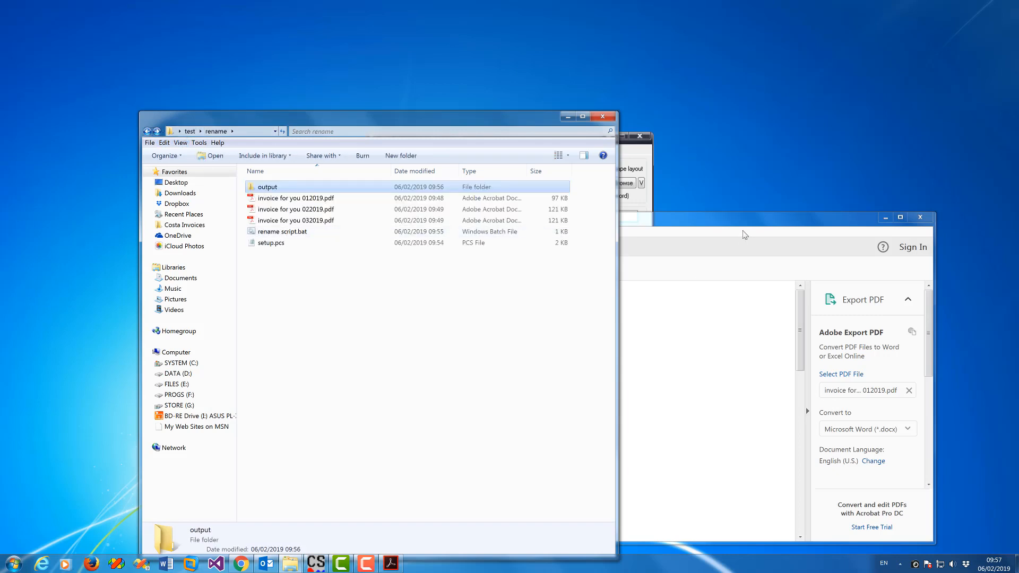
left_click(741, 226)
left_click(921, 219)
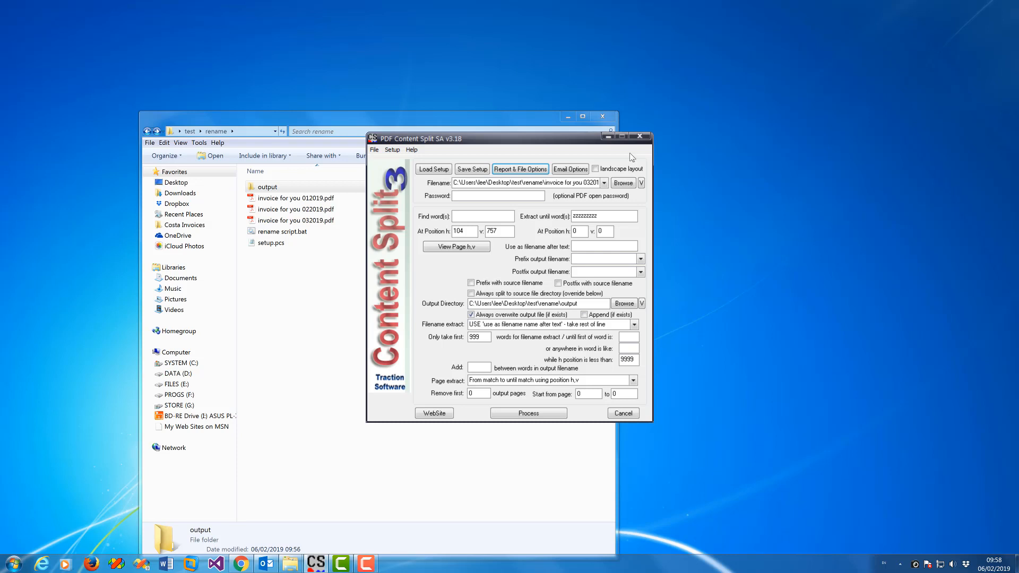
Step: Load "invoice for you 012019.pdf" as the source file in PDF Content Split SA and open it for viewing
left_click_drag(323, 199, 524, 183)
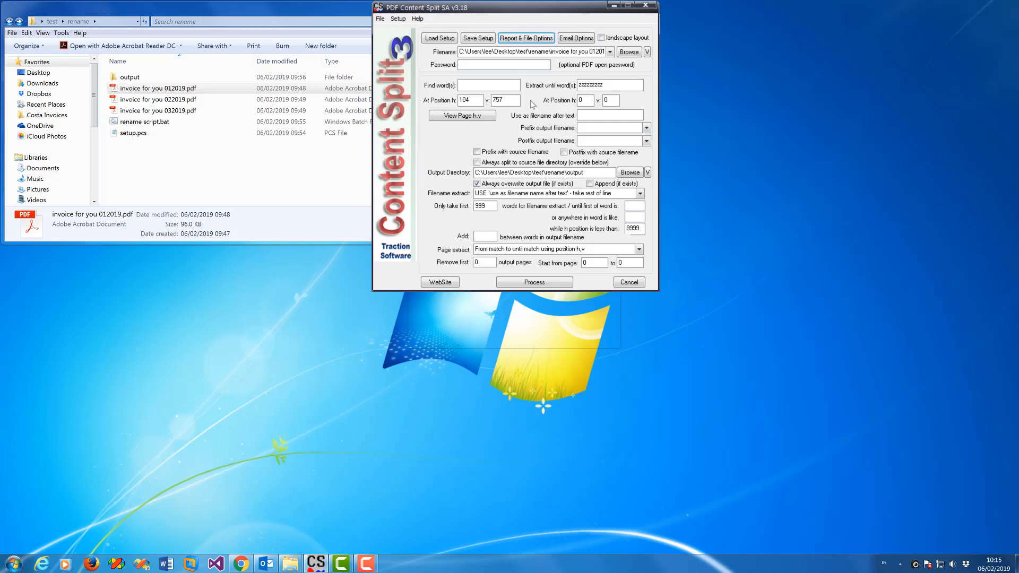
left_click(647, 51)
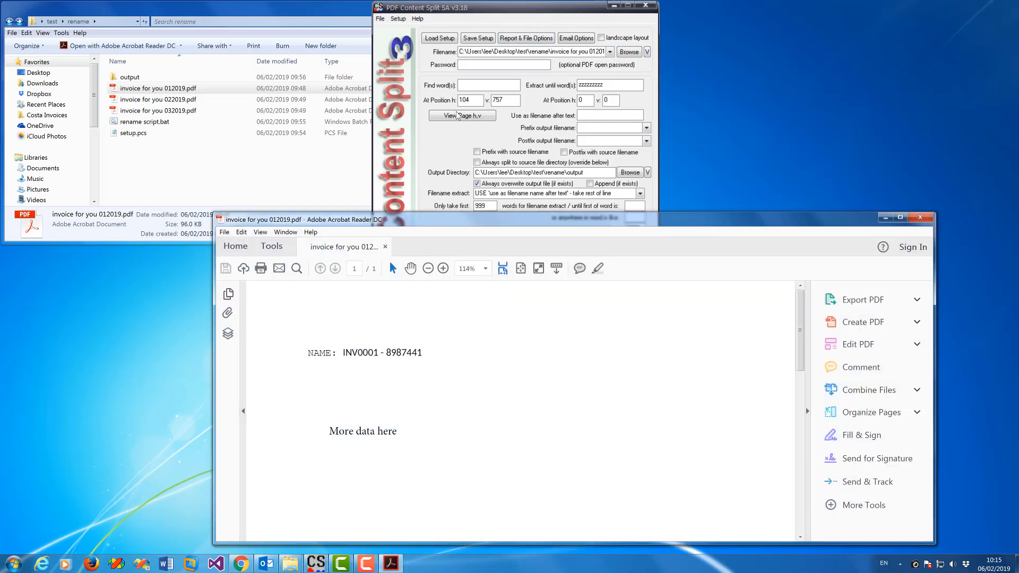
Step: List the horizontal and vertical word coordinates for page 1 of the source PDF
left_click(458, 115)
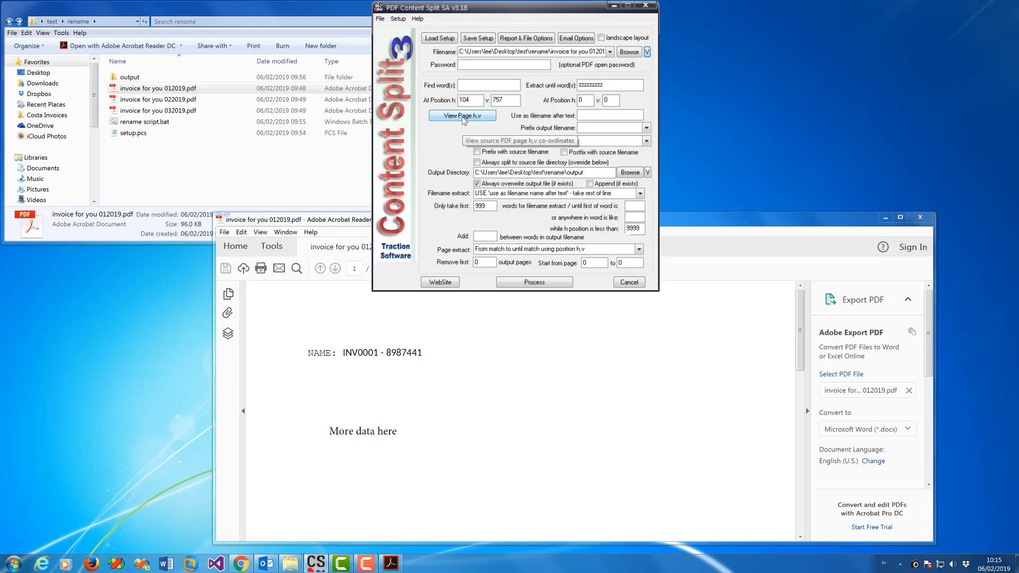
left_click(464, 120)
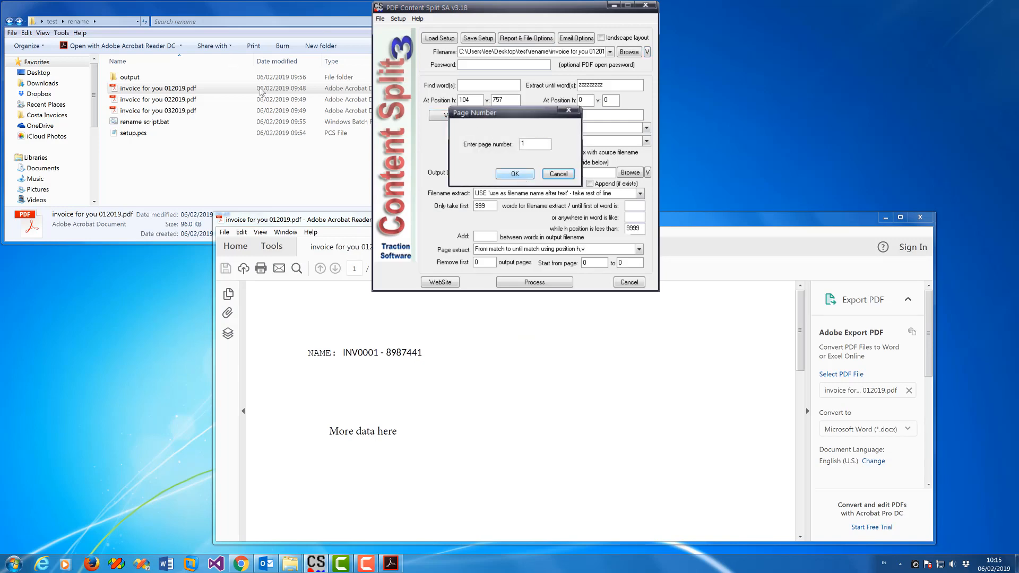
key("Return")
left_click_drag(311, 280, 593, 295)
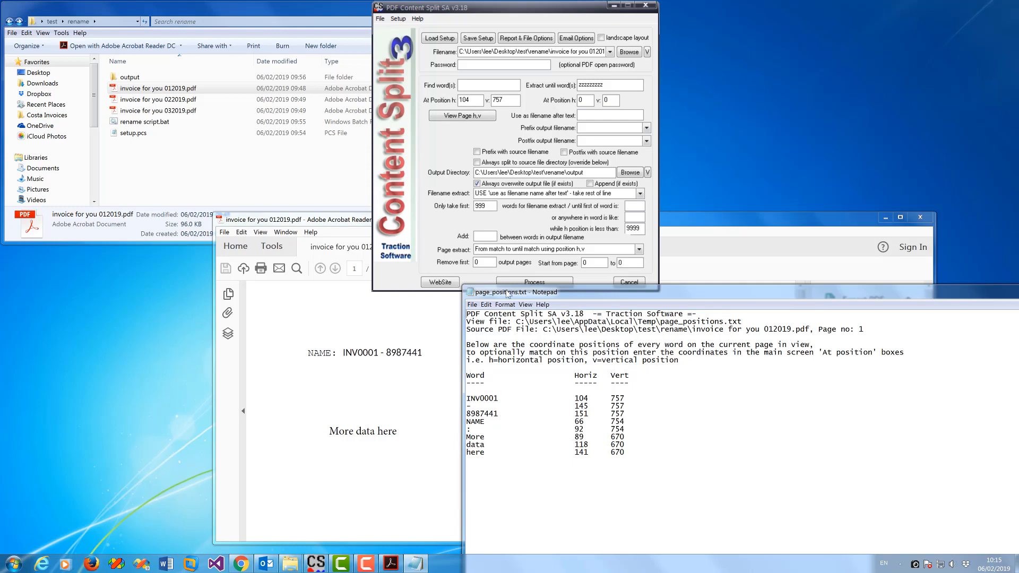
left_click_drag(509, 292, 507, 244)
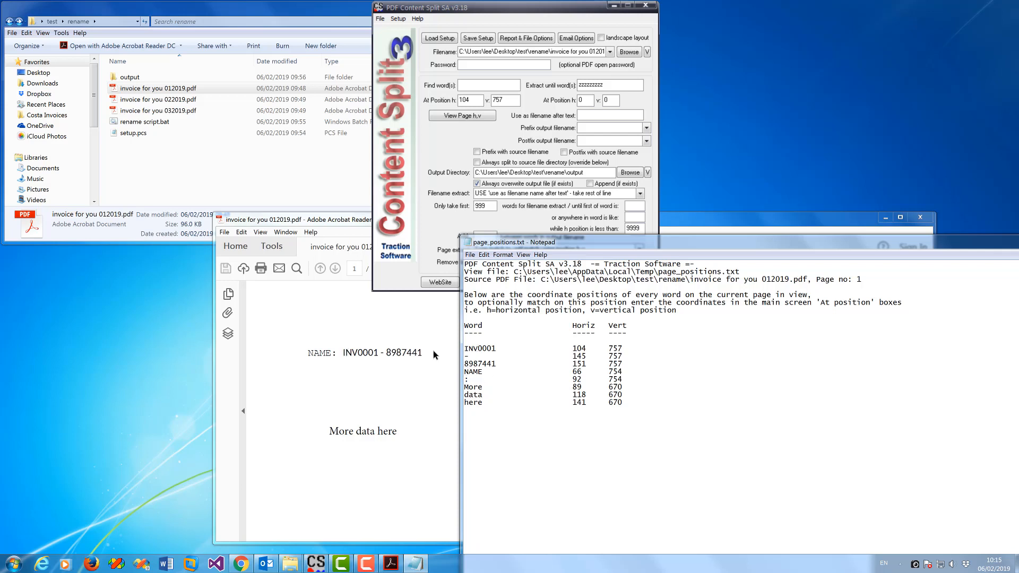
Step: Compare the text beside NAME in the PDF with its entry and vertical position in the coordinate list
left_click(348, 352)
left_click_drag(345, 352, 422, 352)
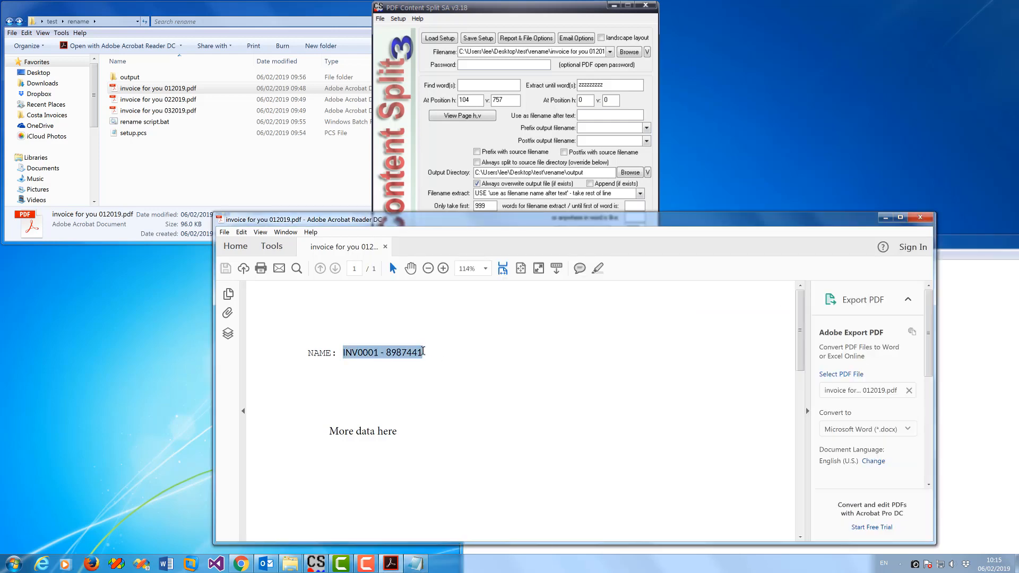
left_click(439, 386)
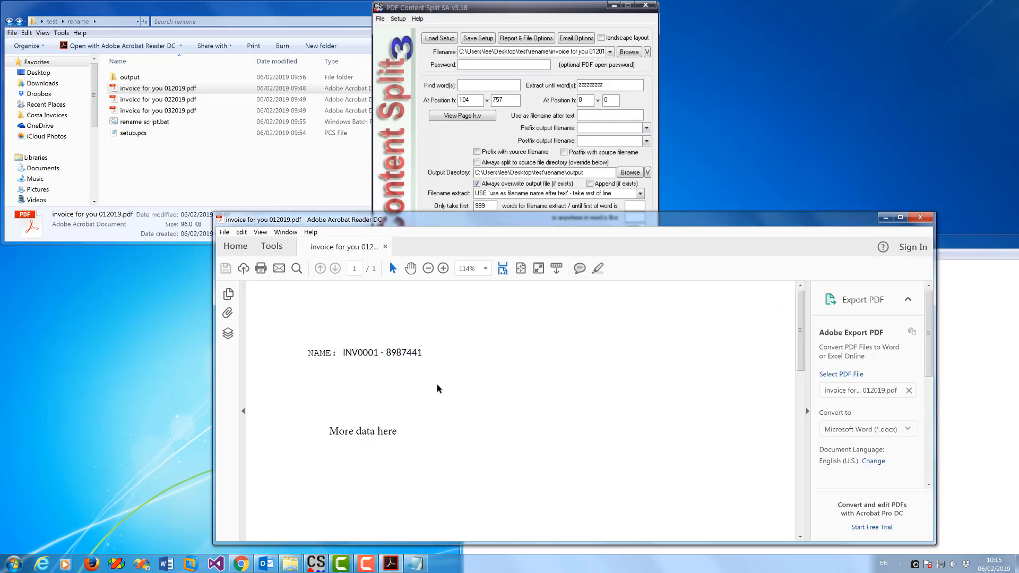
left_click(948, 246)
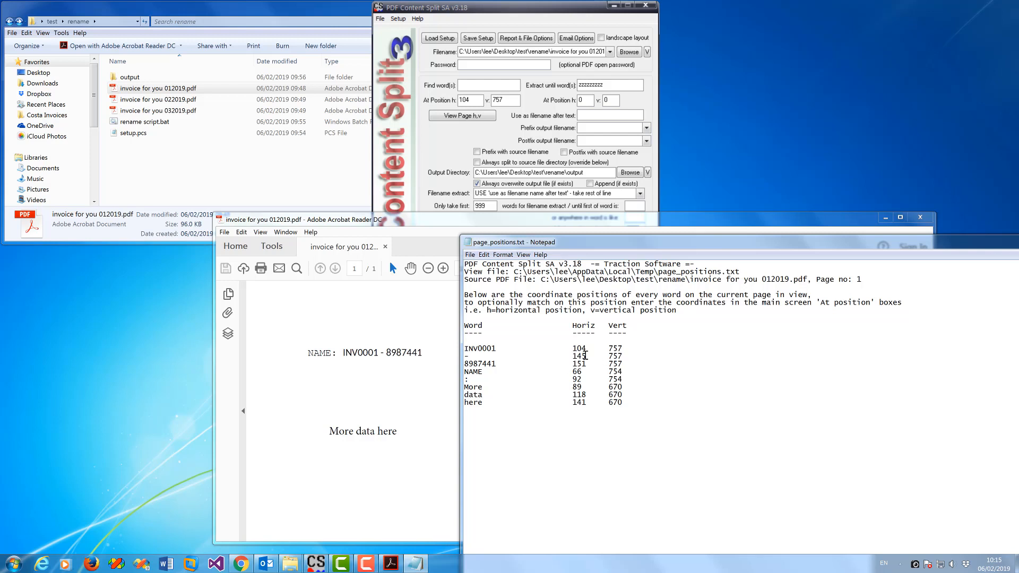
double_click(622, 348)
Step: Keep the vertical match position at 757 and set page extraction to "From match to until match using position h,v"
left_click(509, 101)
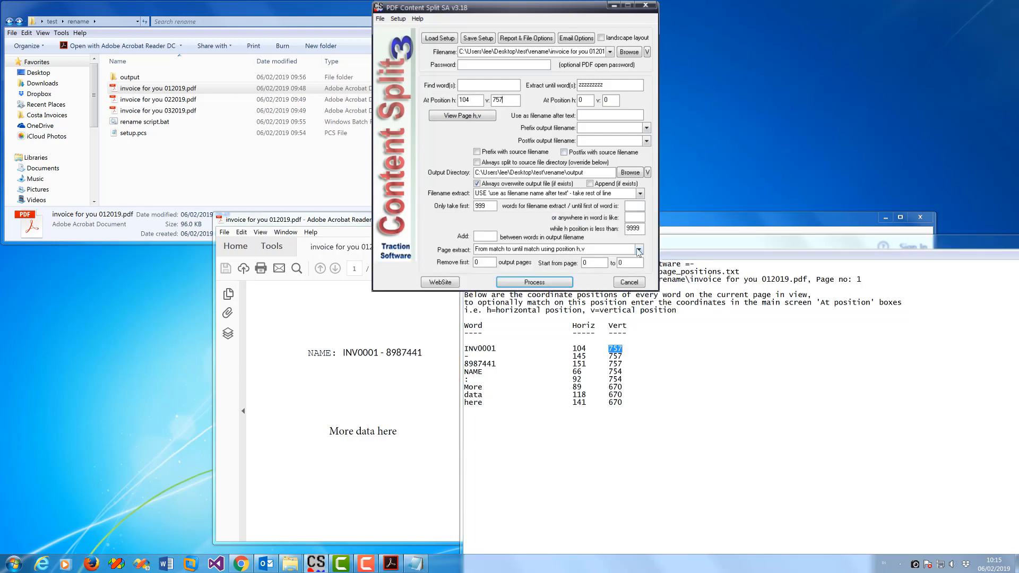
left_click(638, 249)
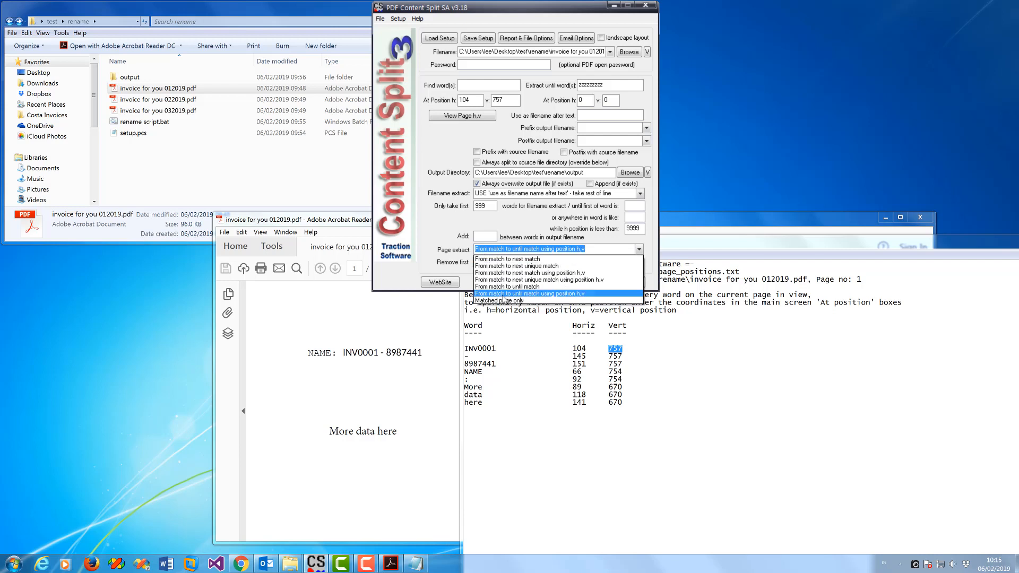
left_click(547, 295)
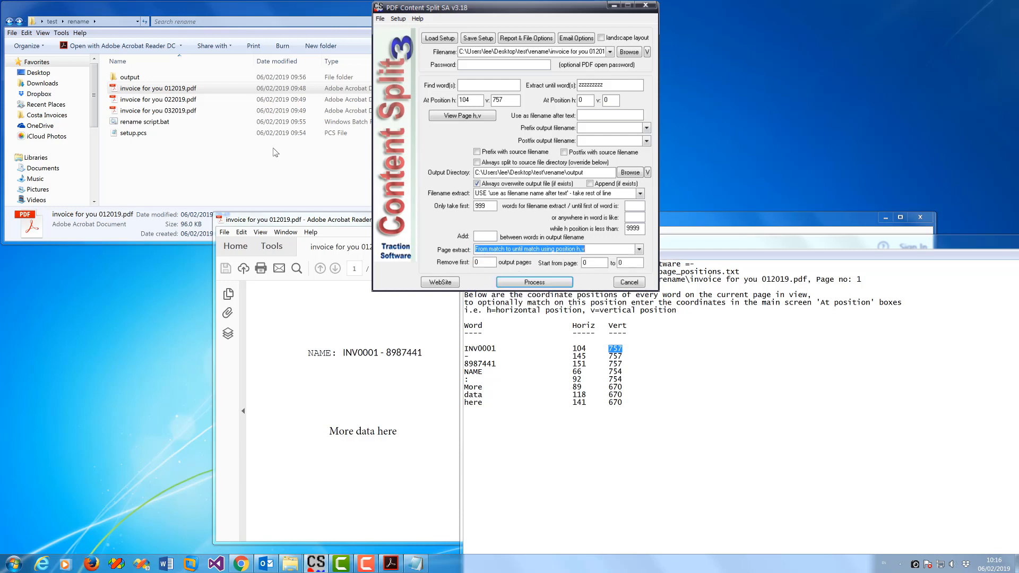
Step: Check the horizontal coordinate of the invoice name's first word against the horizontal match position
left_click(716, 260)
left_click_drag(586, 348, 573, 348)
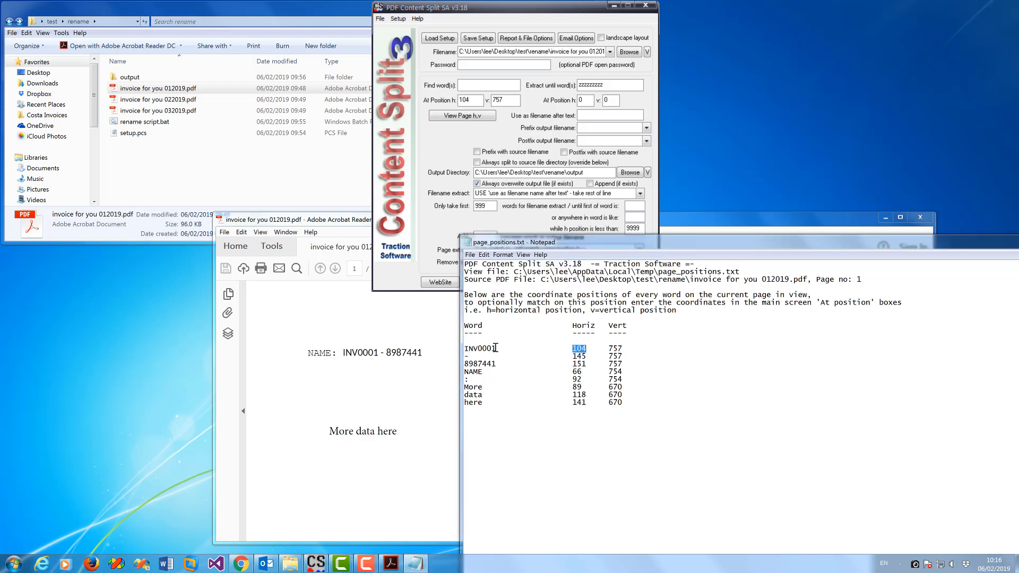
left_click(473, 99)
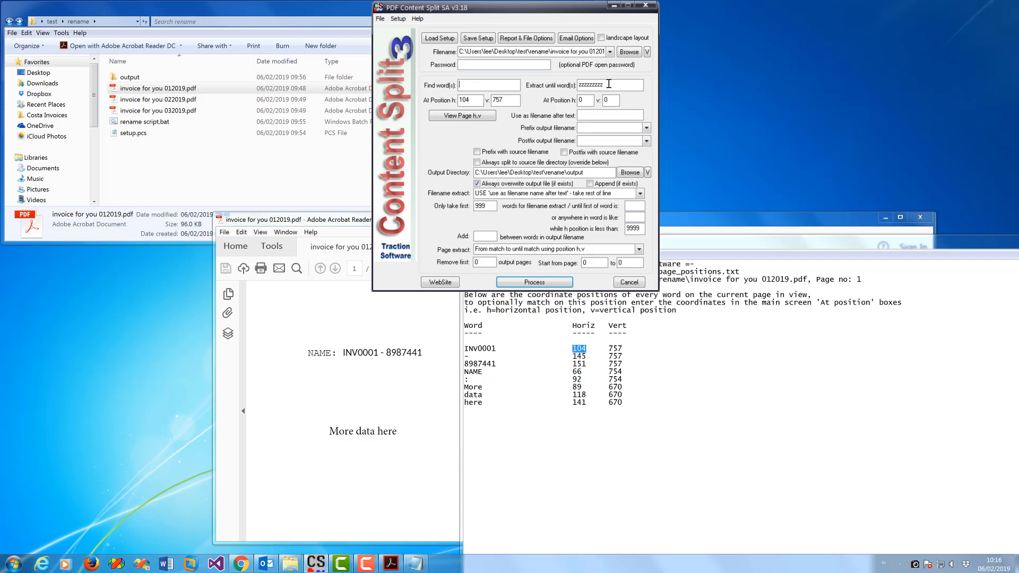
Step: Set the extract-until word to zzzzzzzzzzz
left_click_drag(601, 86, 285, 43)
left_click(613, 83)
left_click_drag(608, 84, 274, 40)
type("zzzzzzzzzzz")
Step: Look inside the output folder again, return to the rename folder, and check the output directory path in the split settings
double_click(146, 80)
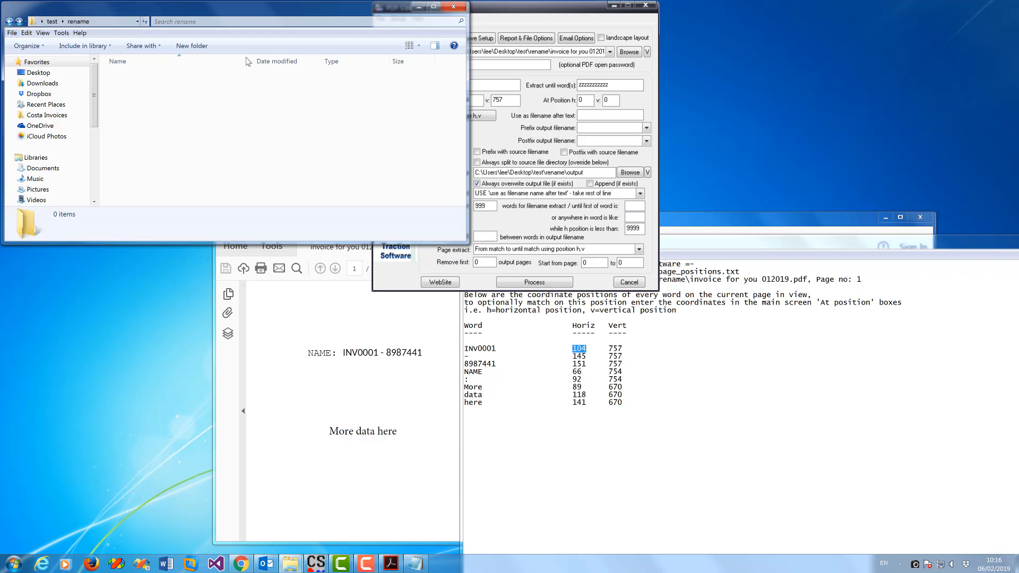
key("BackSpace")
left_click(589, 171)
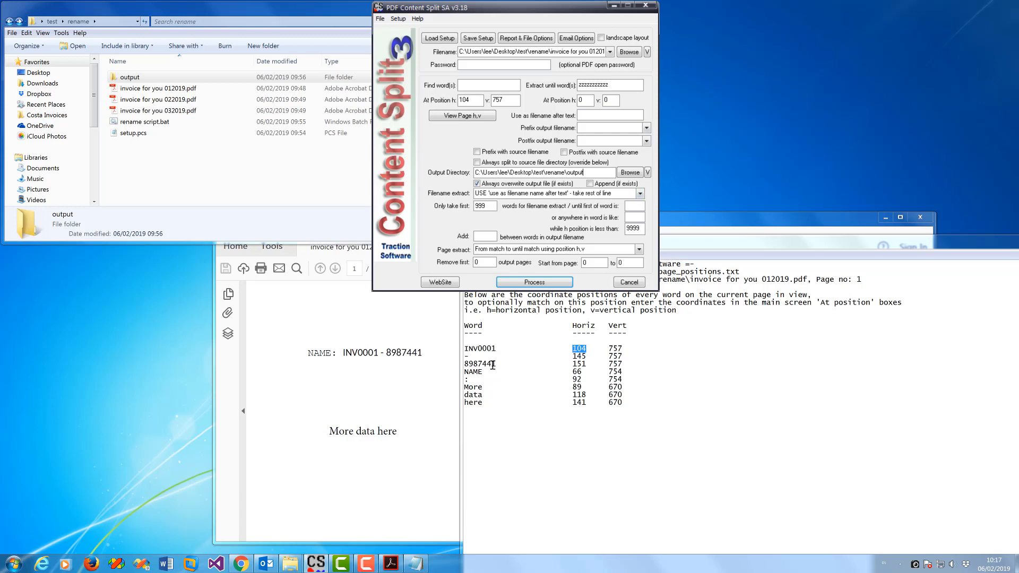
Step: Highlight the text beside NAME in the PDF to examine what the filename extraction takes, and return to the split settings
left_click_drag(344, 352, 442, 351)
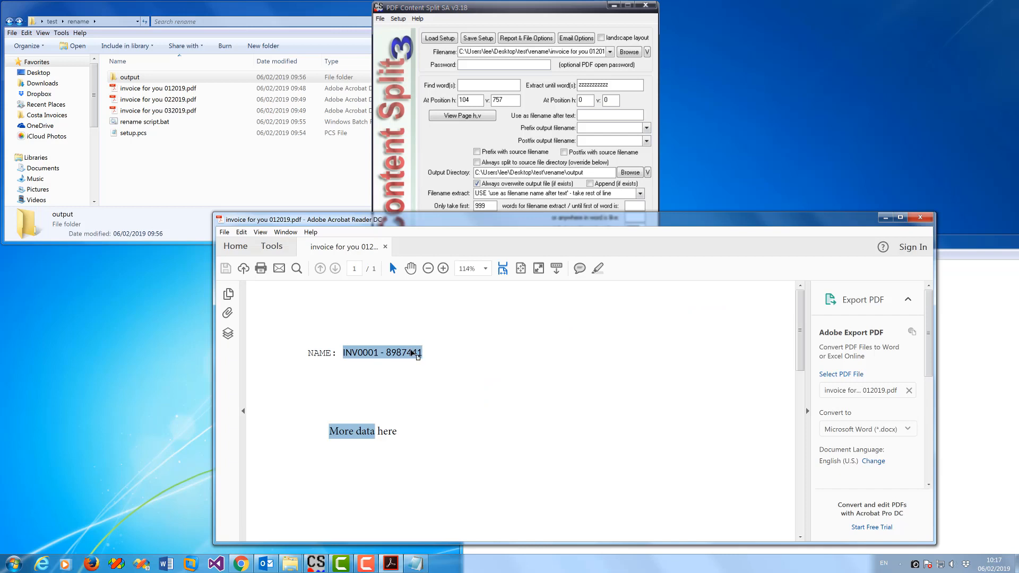
left_click(412, 352)
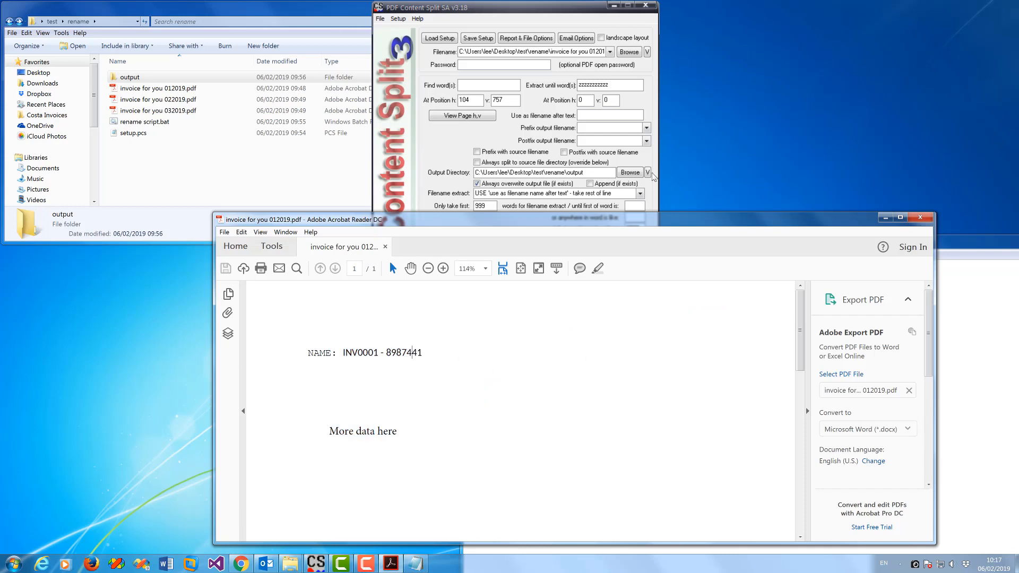
left_click(629, 199)
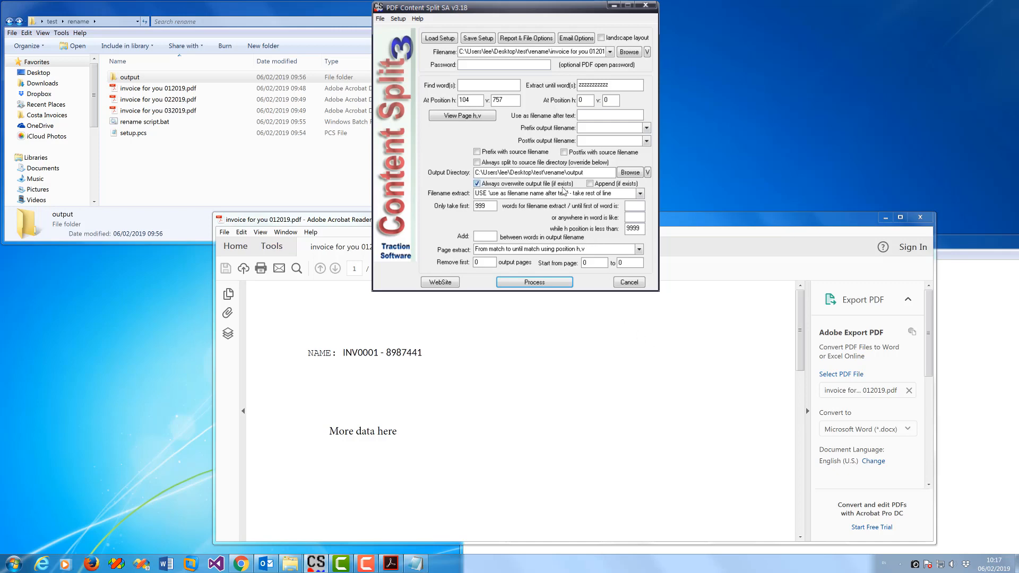
Step: Enable writing both txt and csv report files in the report and file options, and save them
left_click(525, 38)
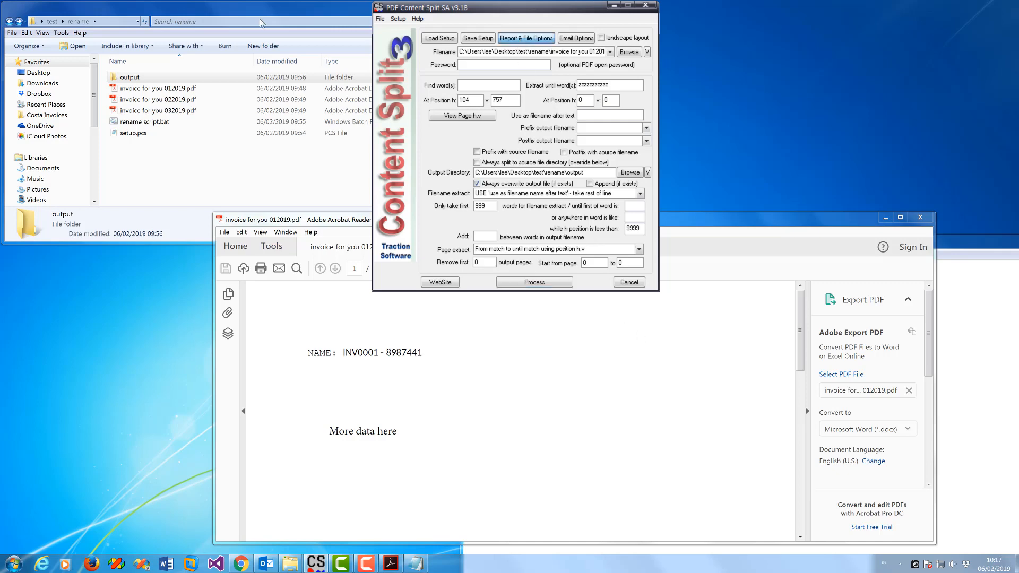
left_click(407, 106)
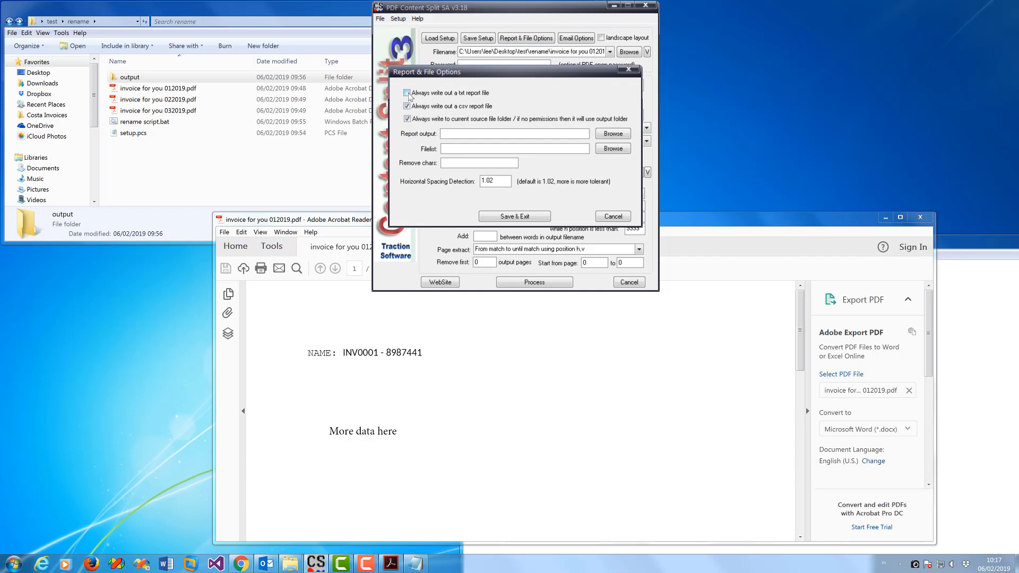
left_click(407, 93)
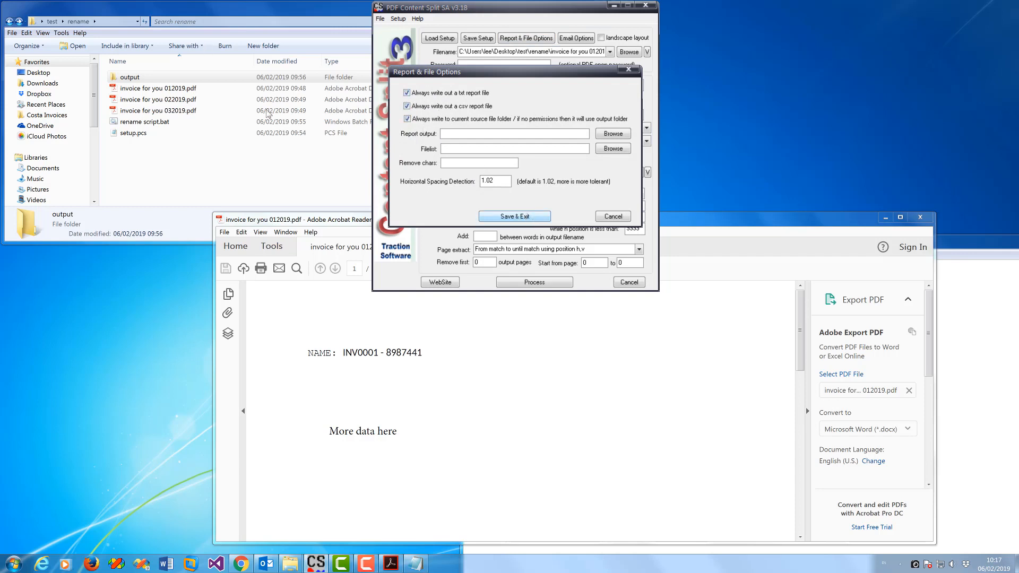
left_click(528, 216)
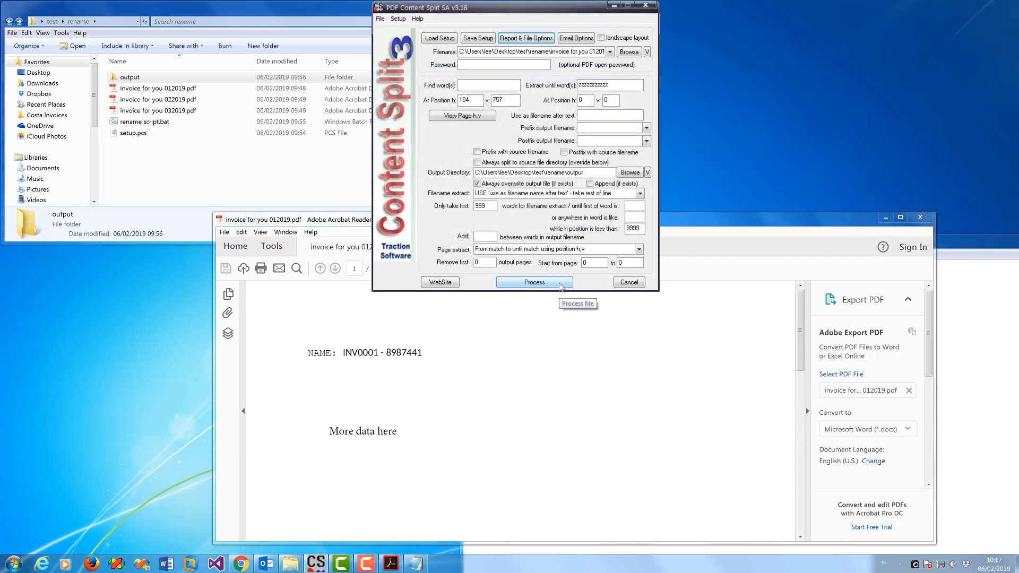
Step: Process the source PDF and review the source filename, extracted name and output path in the text report
left_click(561, 286)
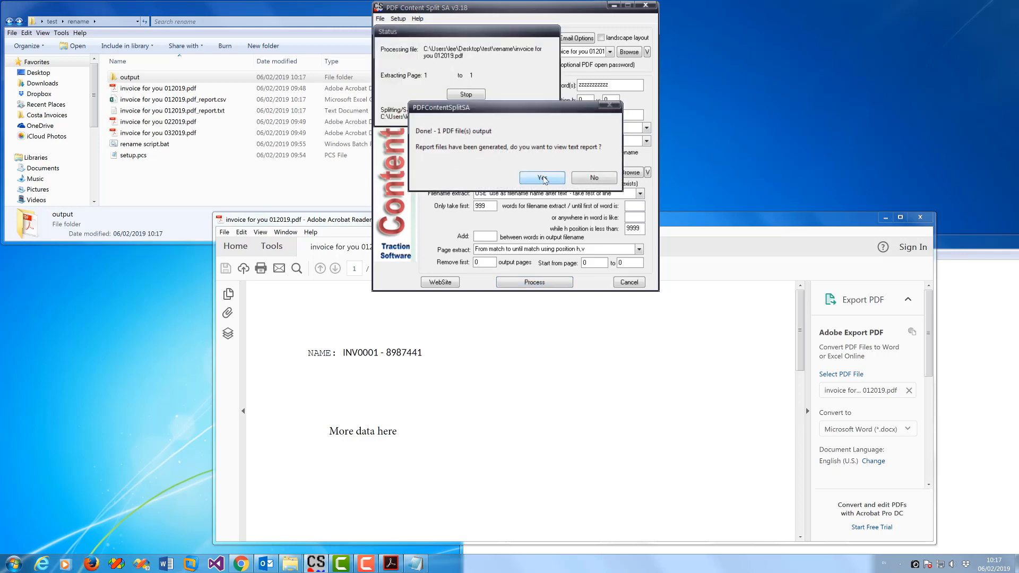
left_click(542, 178)
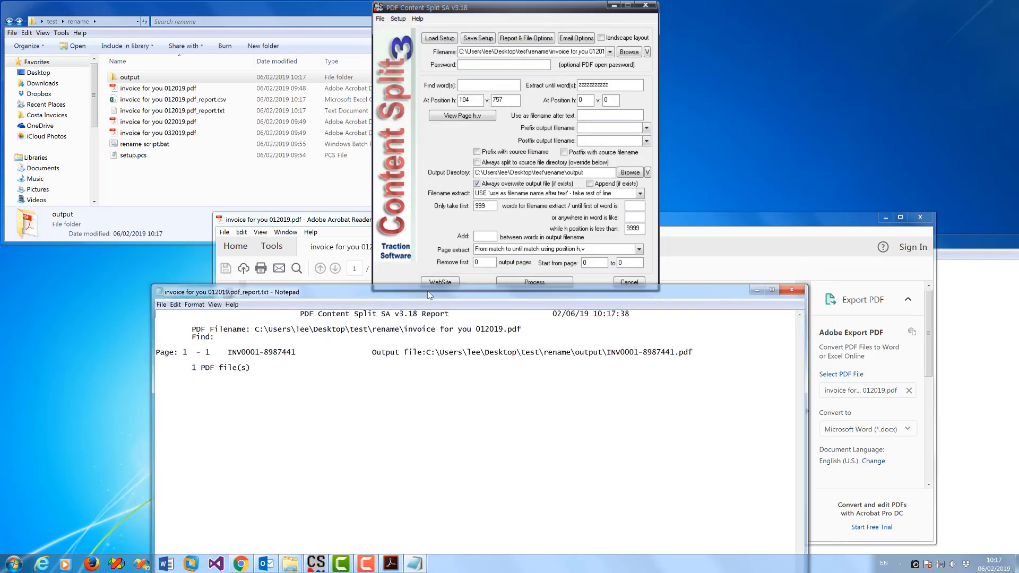
left_click_drag(522, 329, 403, 329)
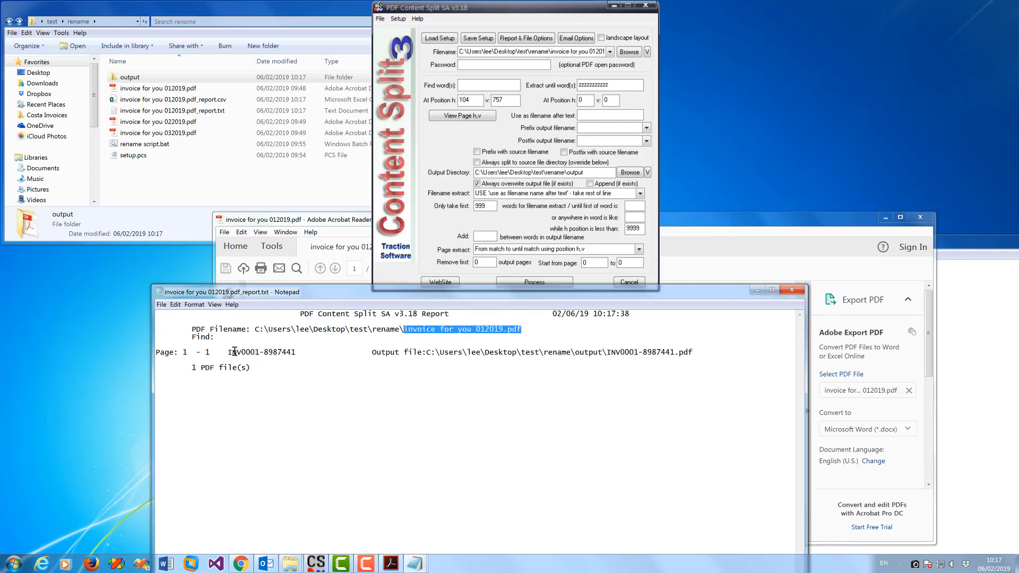
left_click_drag(228, 352, 297, 351)
left_click(539, 353)
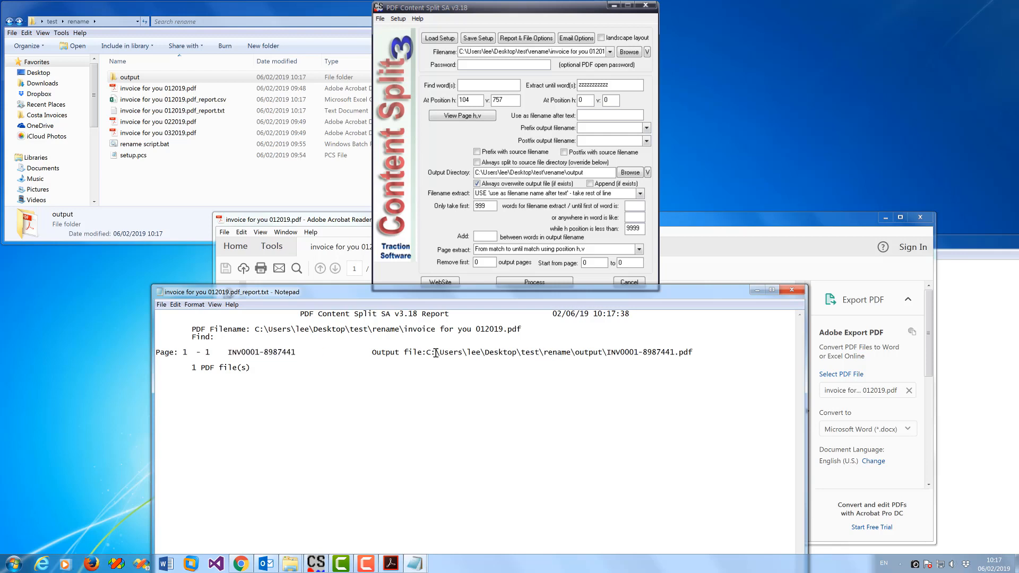
Step: Highlight the output PDF name in the text report, compare it with the file in the output folder, close the report, and return to the rename folder
left_click_drag(607, 352, 697, 353)
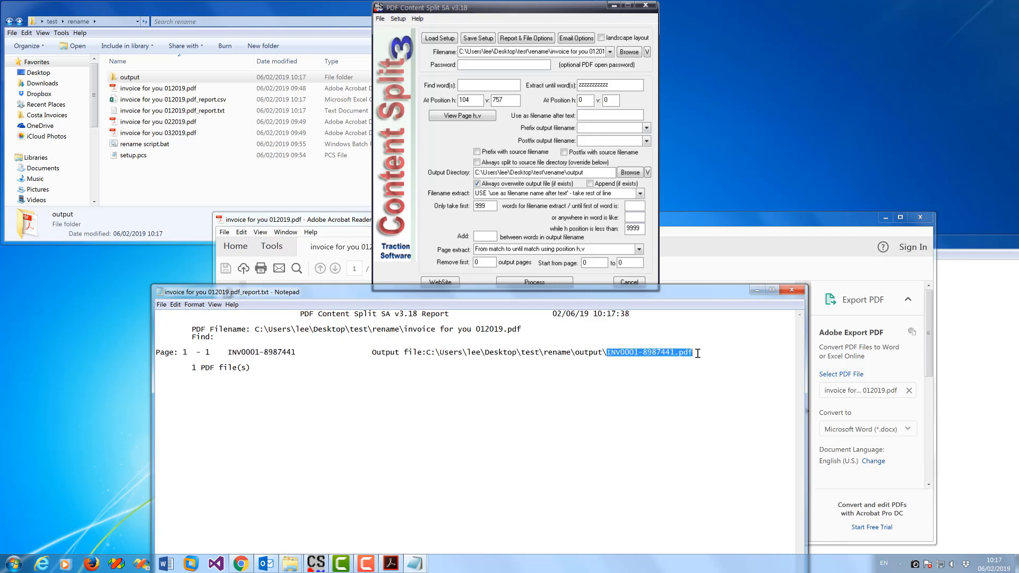
left_click(653, 363)
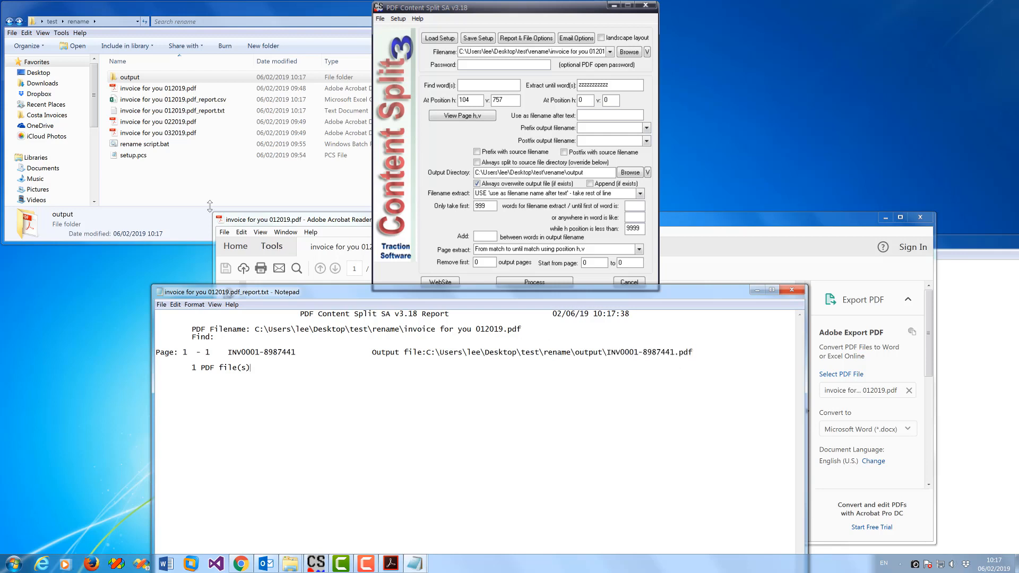
double_click(160, 77)
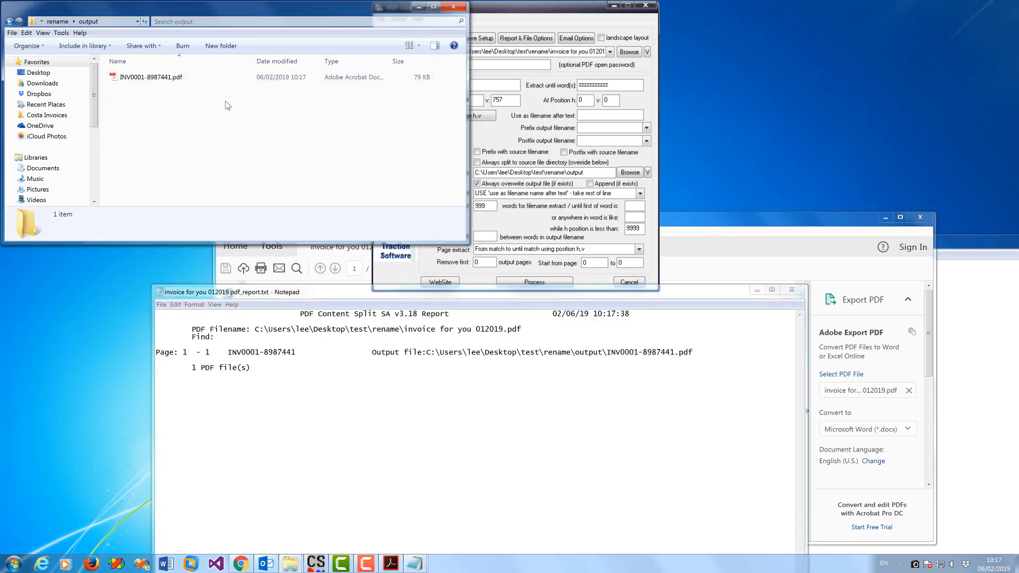
left_click(791, 290)
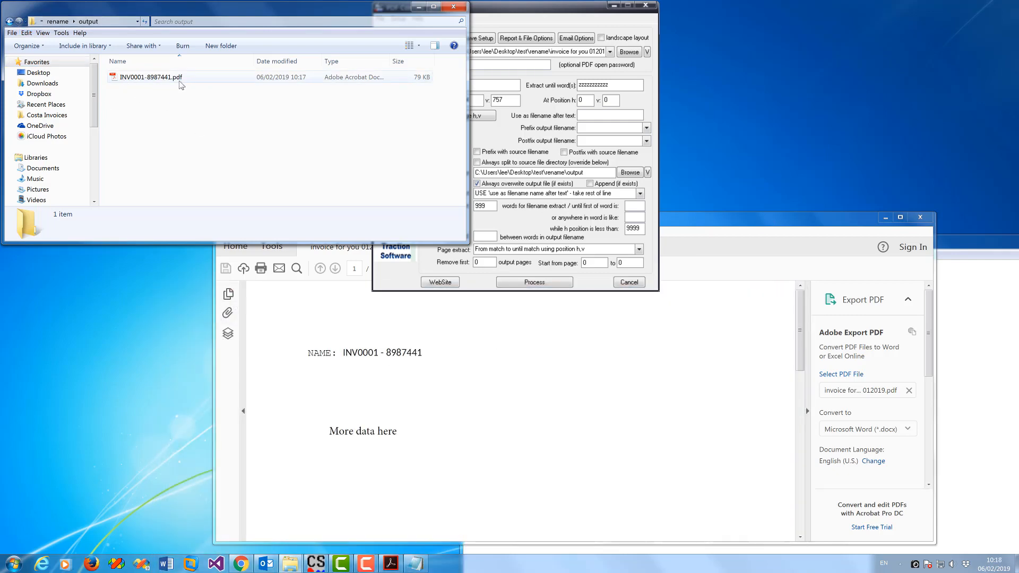
left_click(9, 21)
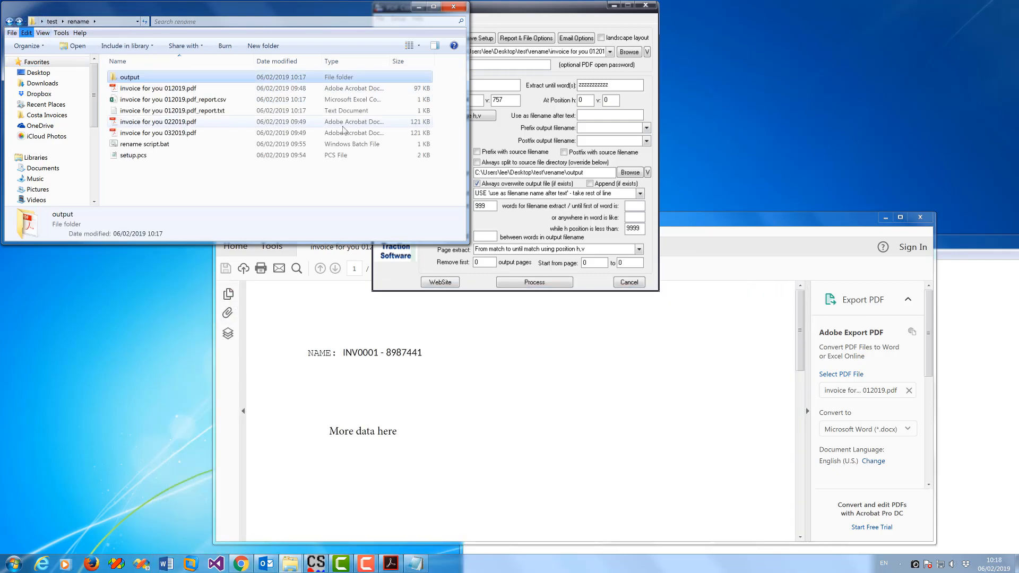
Step: Set the output filename prefix in PDF Content Split SA to "[FILETITLE] - "
left_click(605, 128)
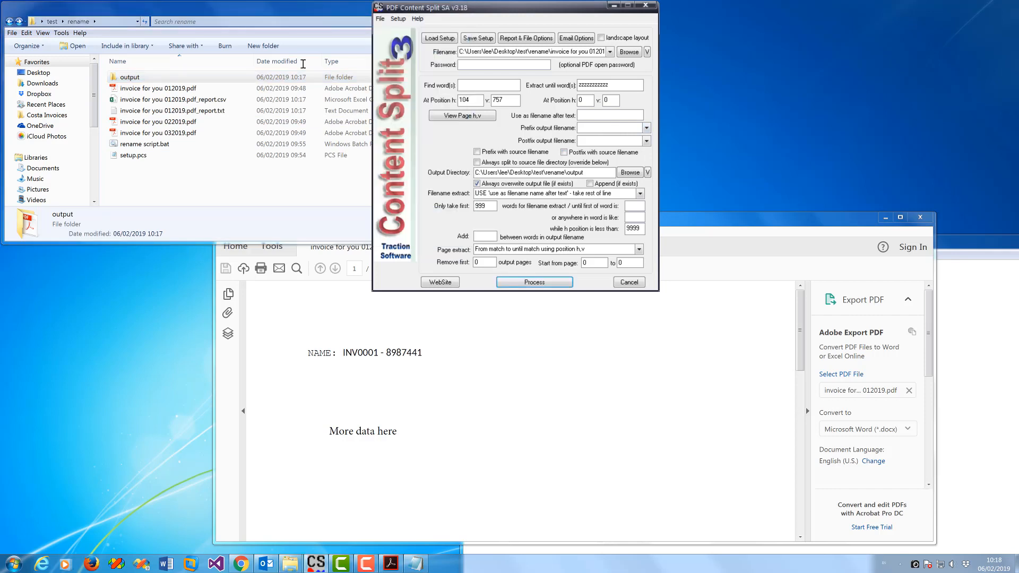
left_click(647, 128)
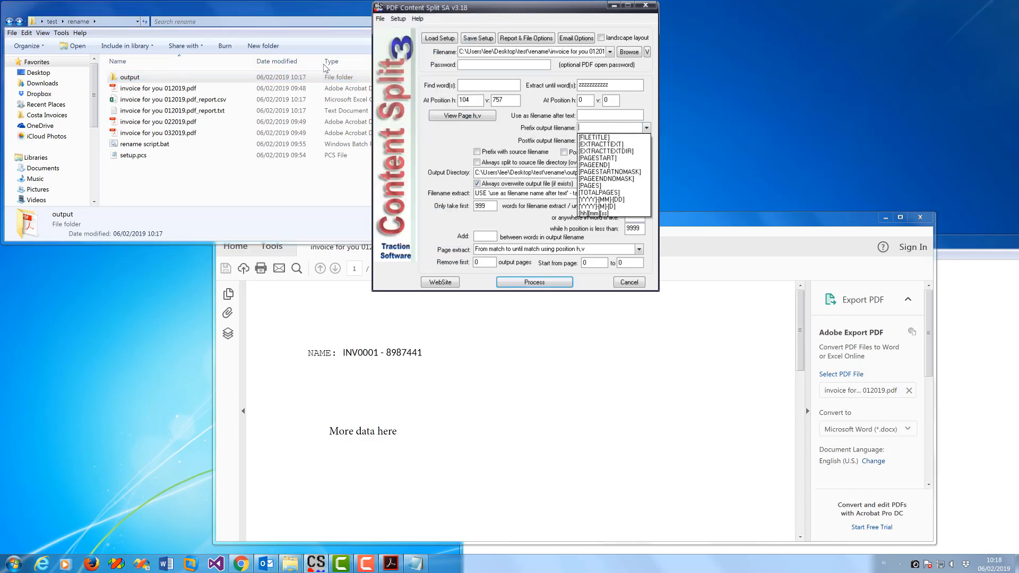
left_click(625, 137)
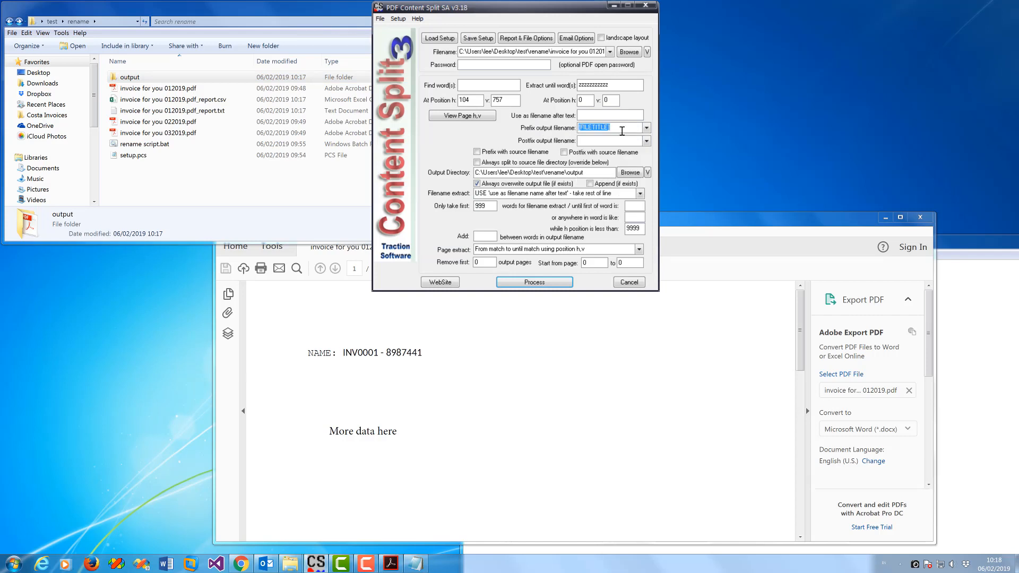
left_click(622, 131)
Step: Process the source PDF, highlight the source title prefix in the report's output filename, and close the report
left_click(564, 284)
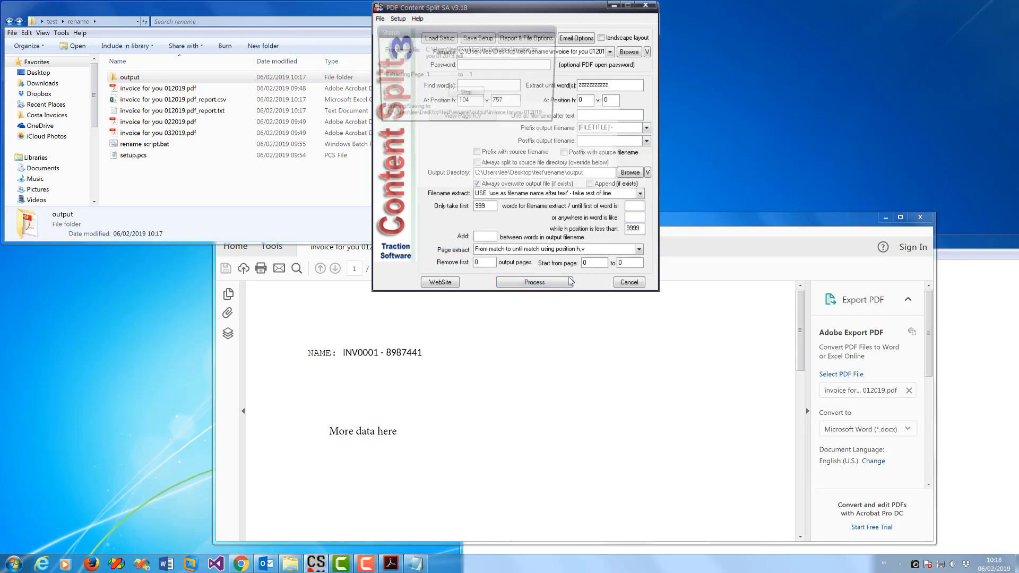
left_click(550, 179)
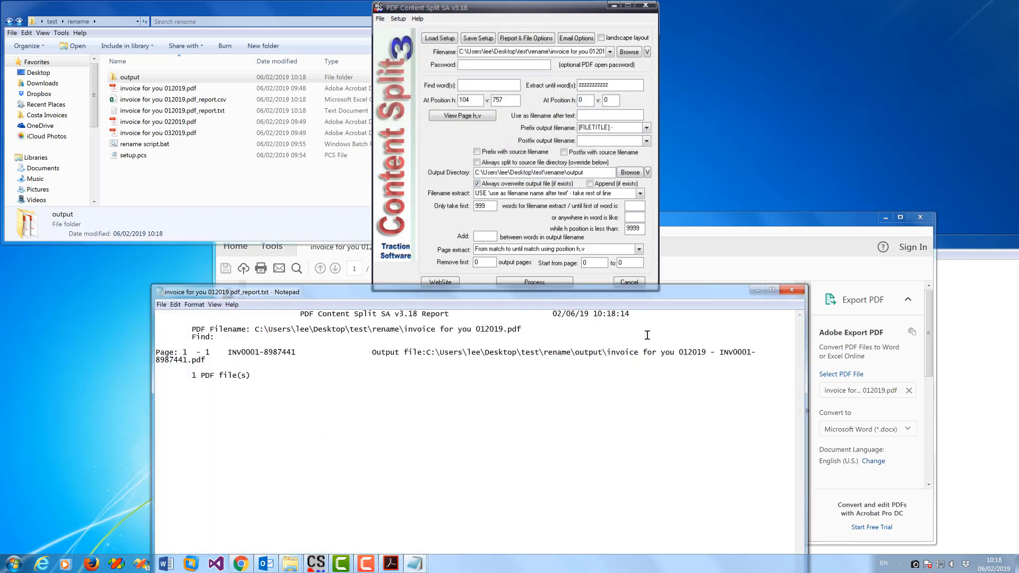
left_click_drag(606, 352, 720, 353)
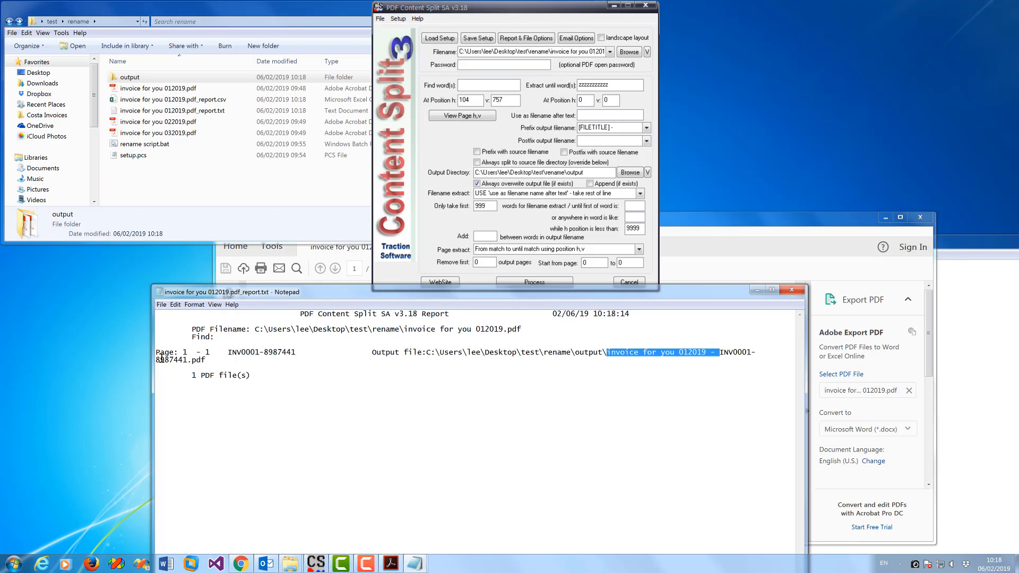
left_click(797, 294)
Step: Clear the output filename prefix, and disable writing the txt and csv report files in the report and file options, saving them
left_click_drag(618, 128, 525, 128)
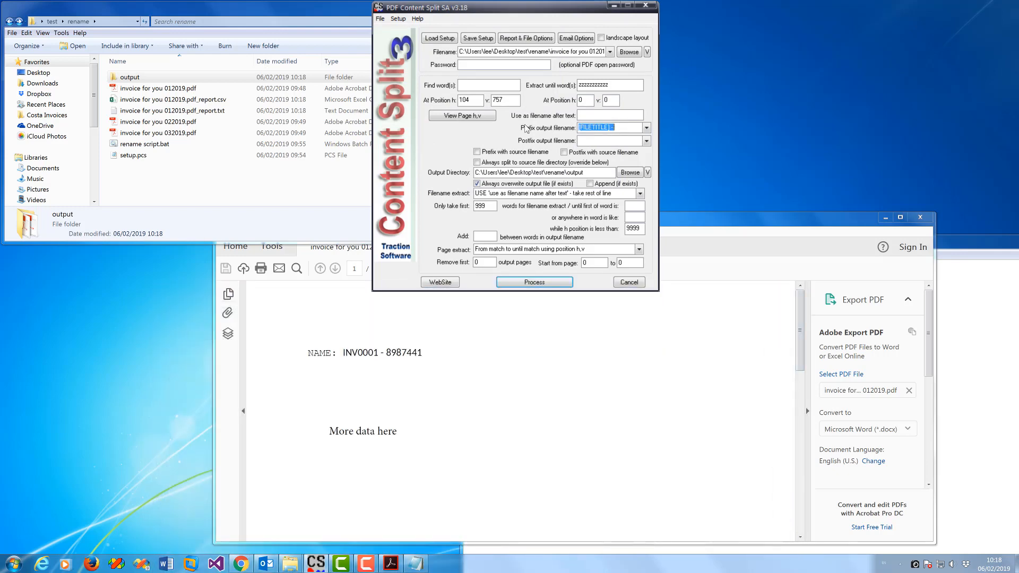
key("Delete")
left_click(524, 38)
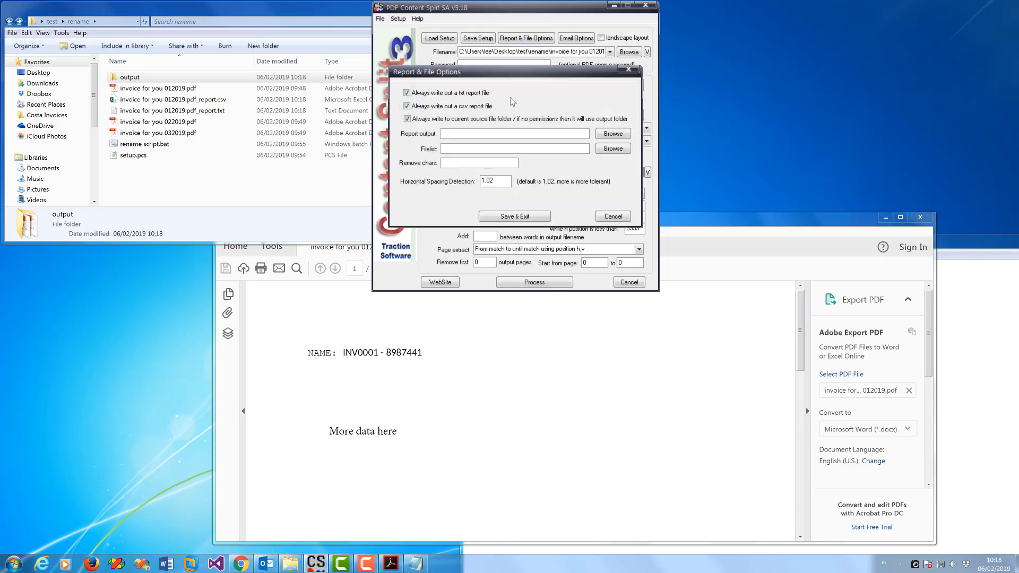
left_click(407, 106)
left_click(407, 92)
left_click(541, 217)
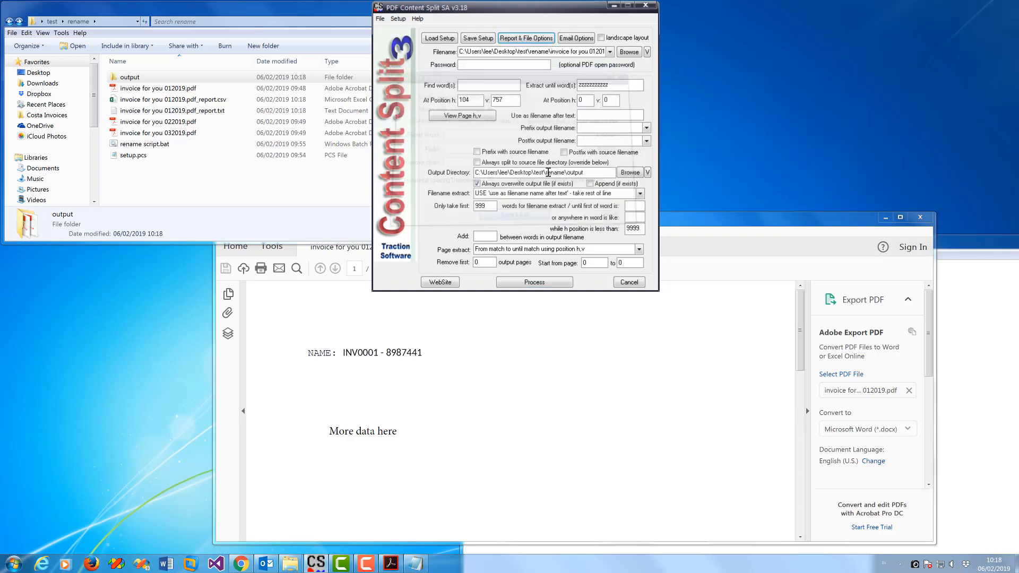
Step: Delete the csv and txt report files of invoice for you 012019.pdf from the rename folder
left_click(217, 101)
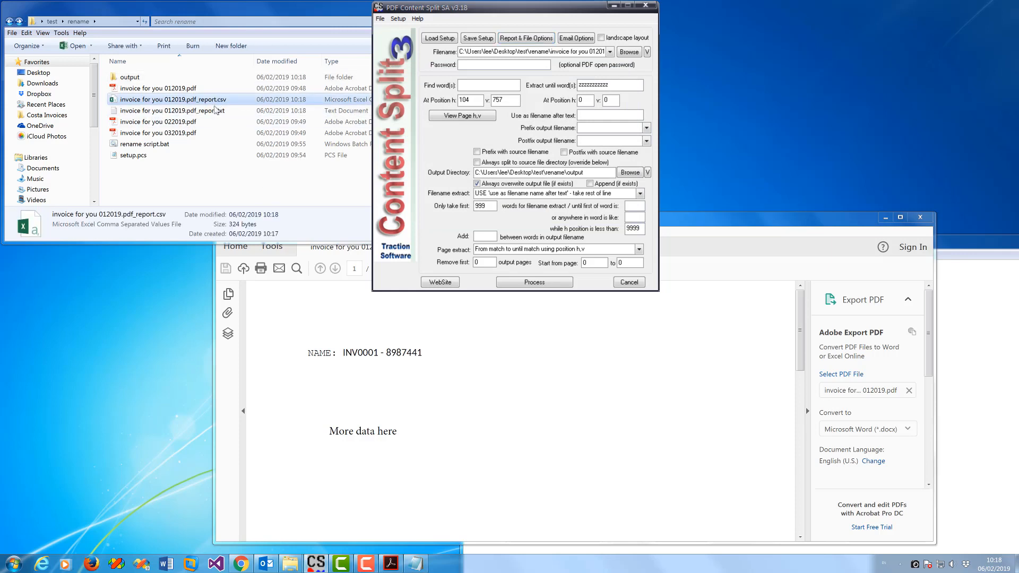
left_click(217, 110, "shift")
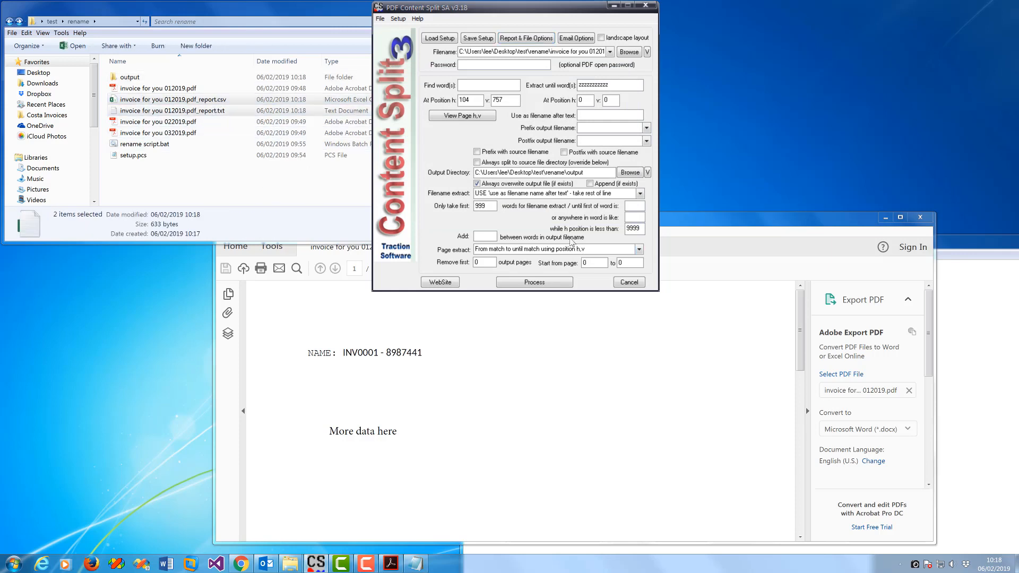
left_click(219, 100)
left_click(222, 111, "shift")
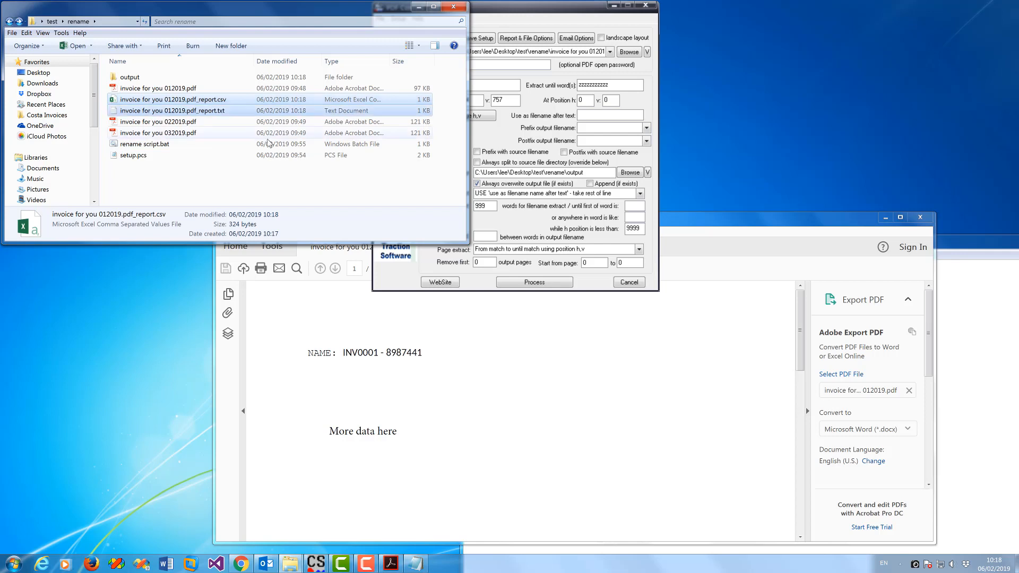
key("Delete")
left_click(548, 292)
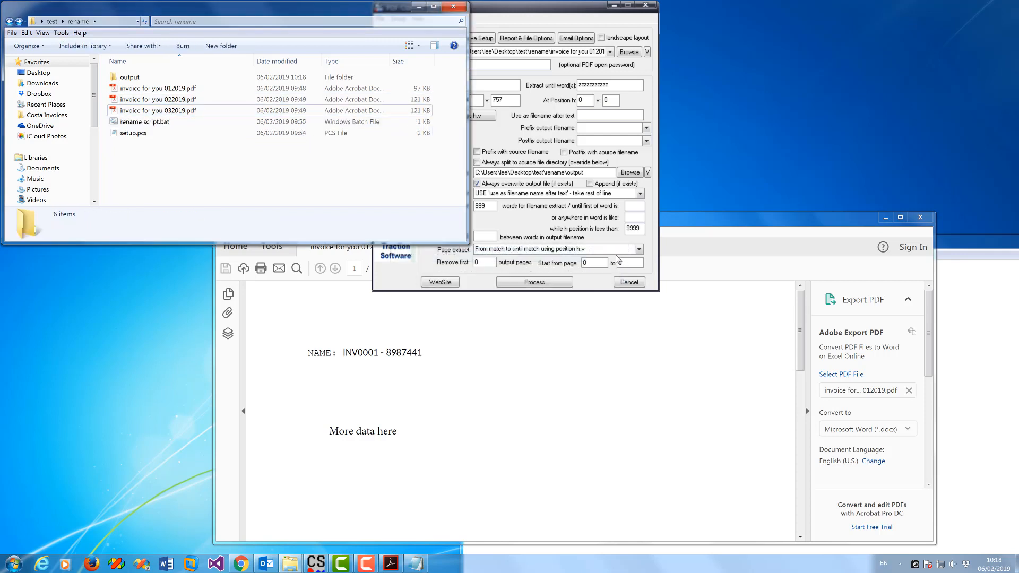
Step: Save the split settings as setup.pcs in the rename folder, replacing the existing file
left_click(567, 234)
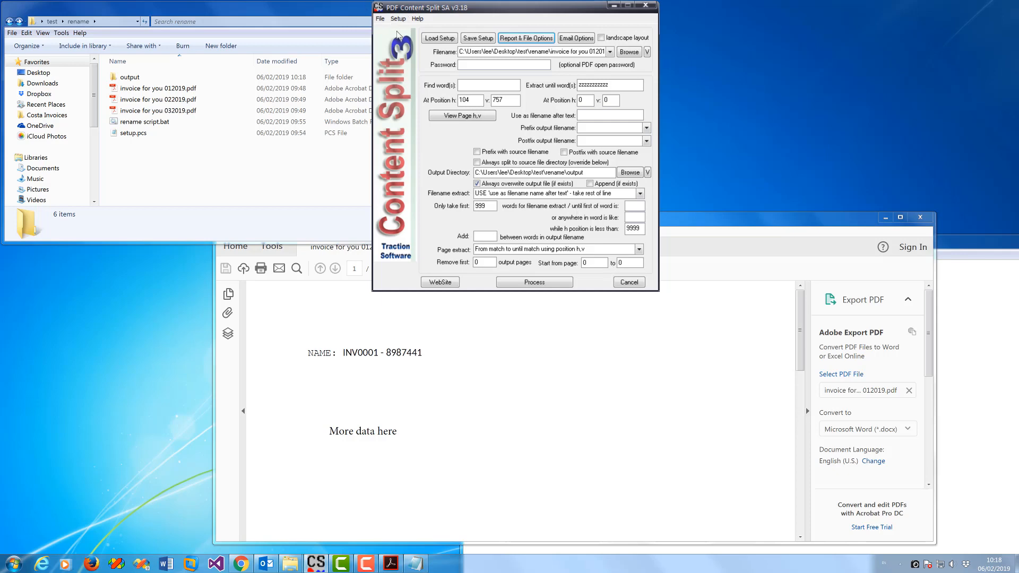
left_click(381, 20)
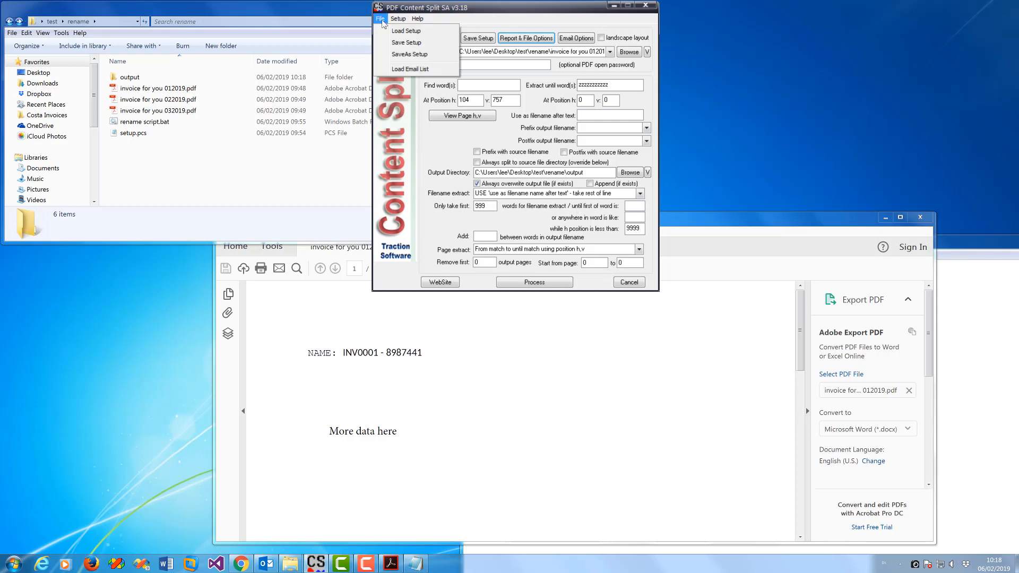
left_click(410, 57)
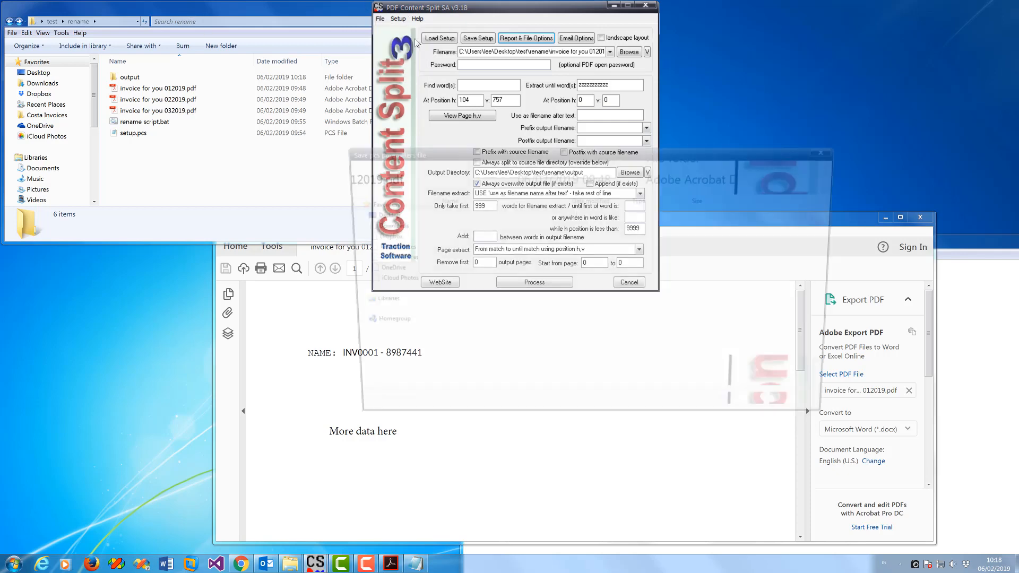
double_click(467, 227)
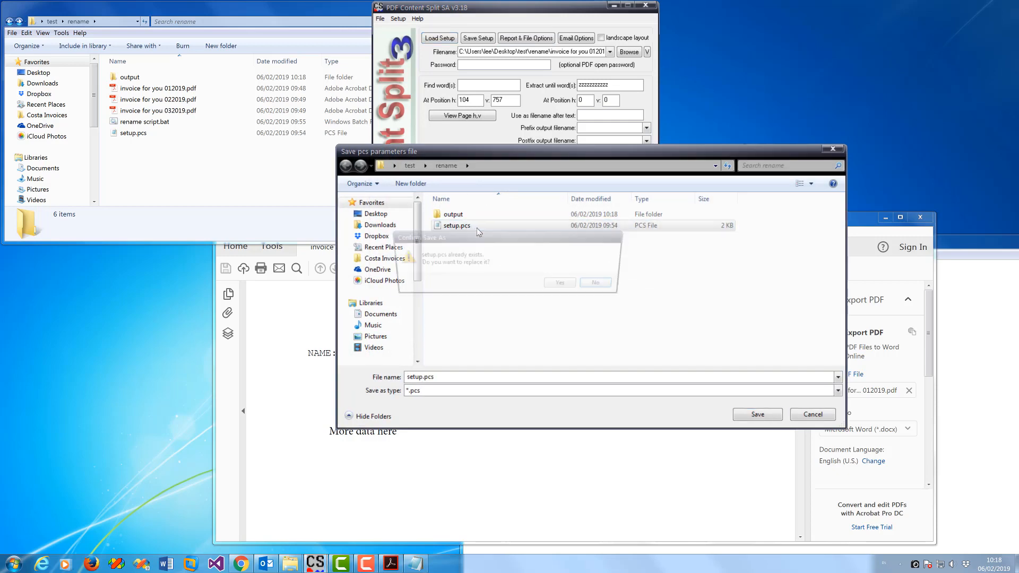
left_click(564, 285)
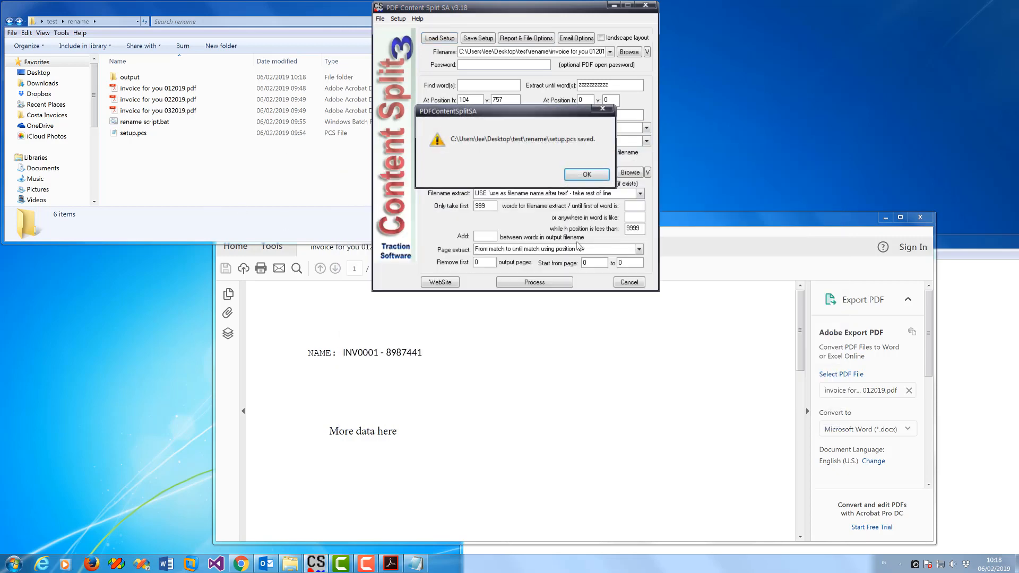
left_click(587, 174)
Step: Check the saved setup.pcs in the rename folder, and close PDF Content Split SA
left_click(164, 164)
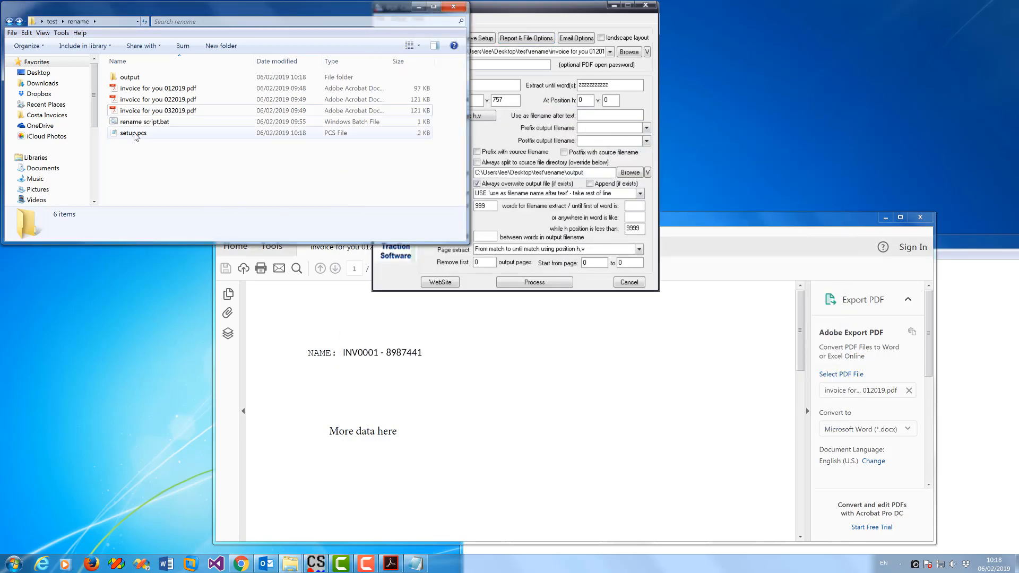
left_click(600, 283)
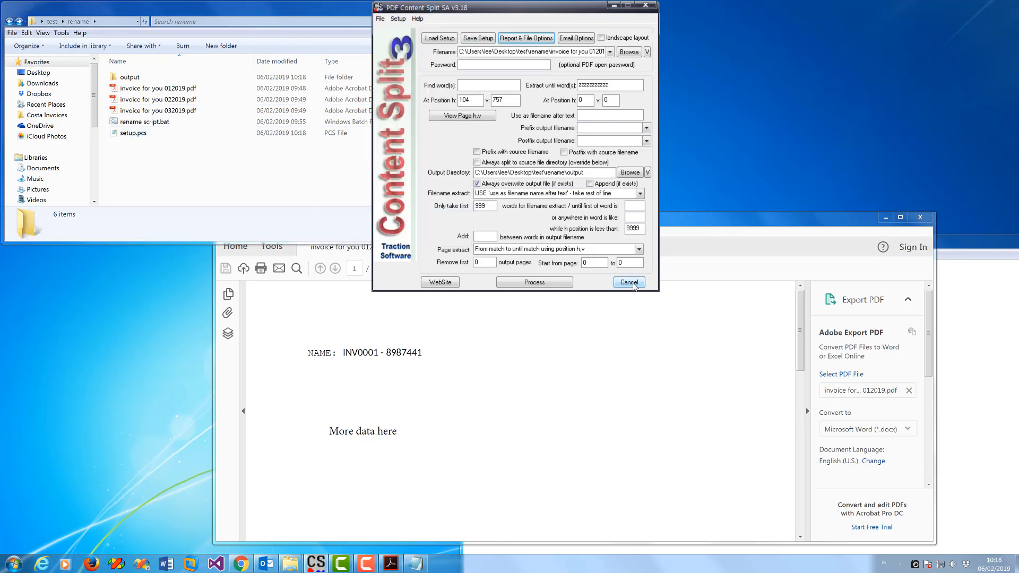
left_click(629, 283)
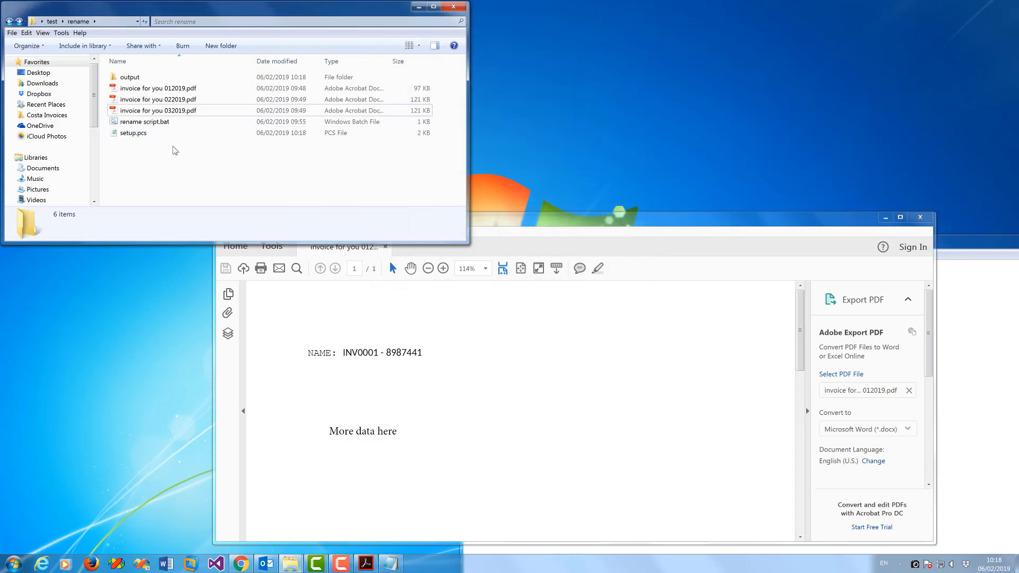
Step: Open rename script.bat for editing in Notepad, and highlight the setup.pcs path after the -u option to examine it
right_click(148, 124)
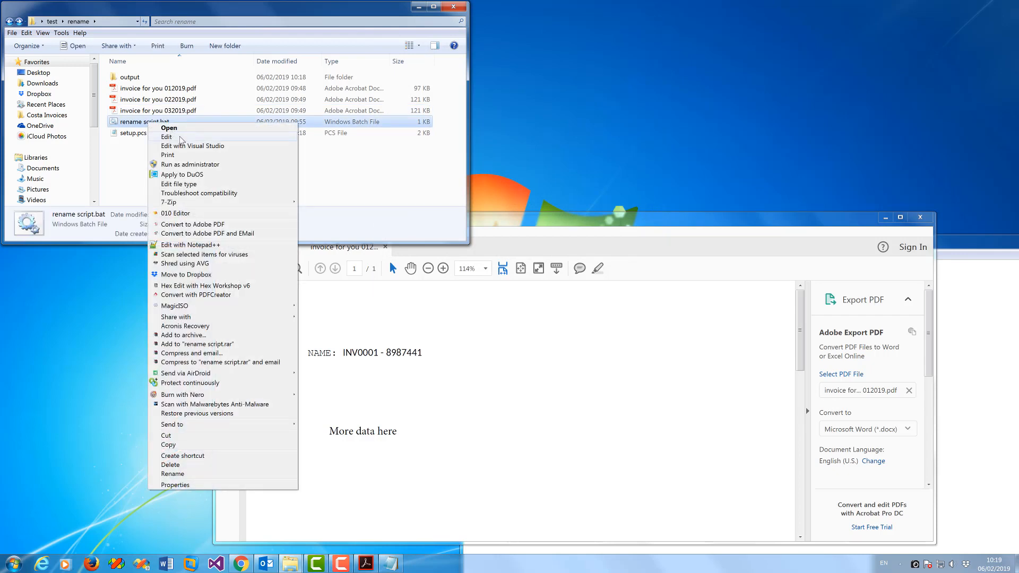
left_click(180, 138)
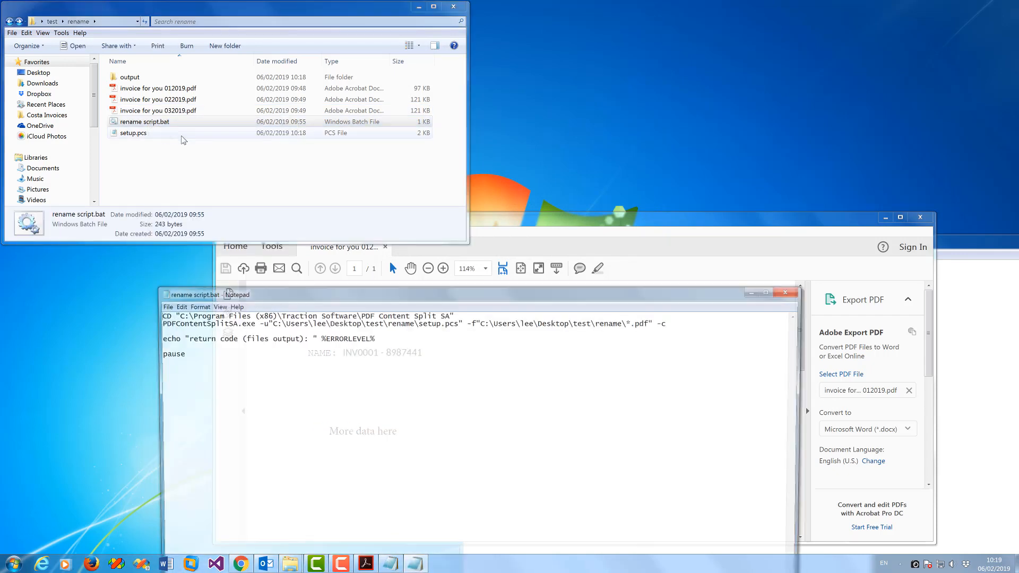
left_click_drag(318, 300, 270, 159)
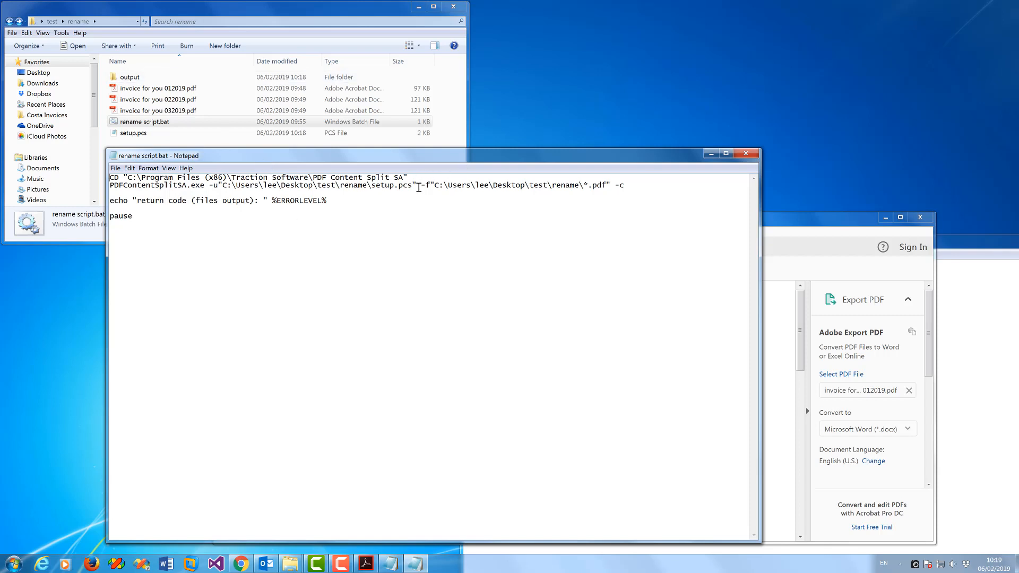
left_click_drag(412, 185, 221, 185)
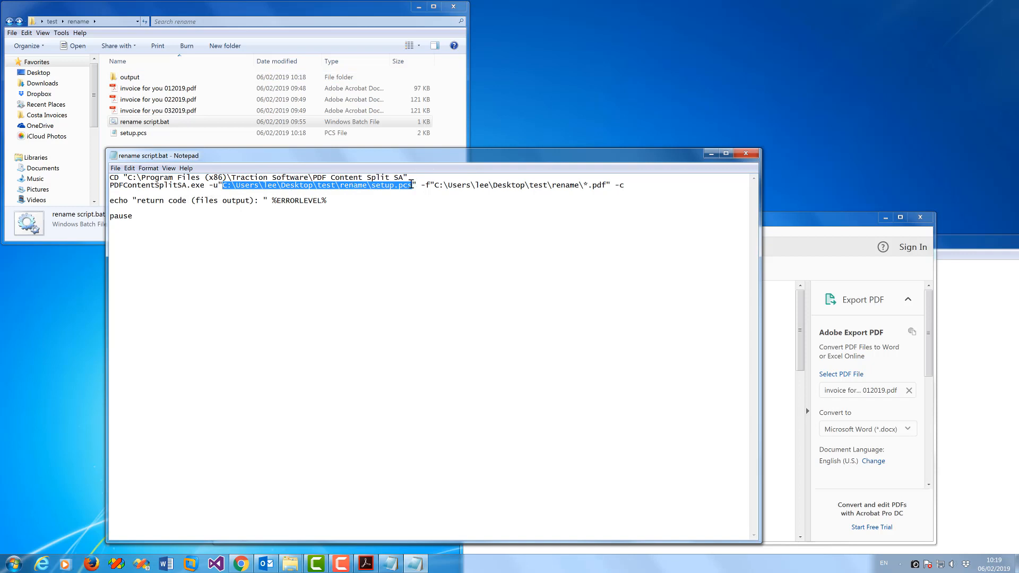
left_click(436, 187)
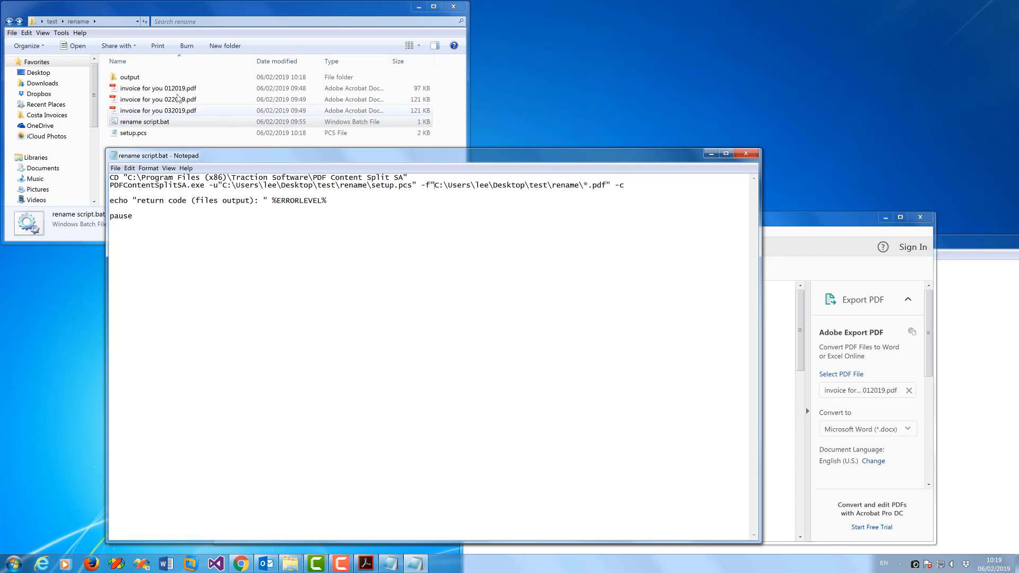
Step: Copy the rename folder's path and paste it over the folder path after the -f option in rename script.bat, keeping \*.pdf
left_click(113, 22)
key("ctrl+c")
left_click(189, 150)
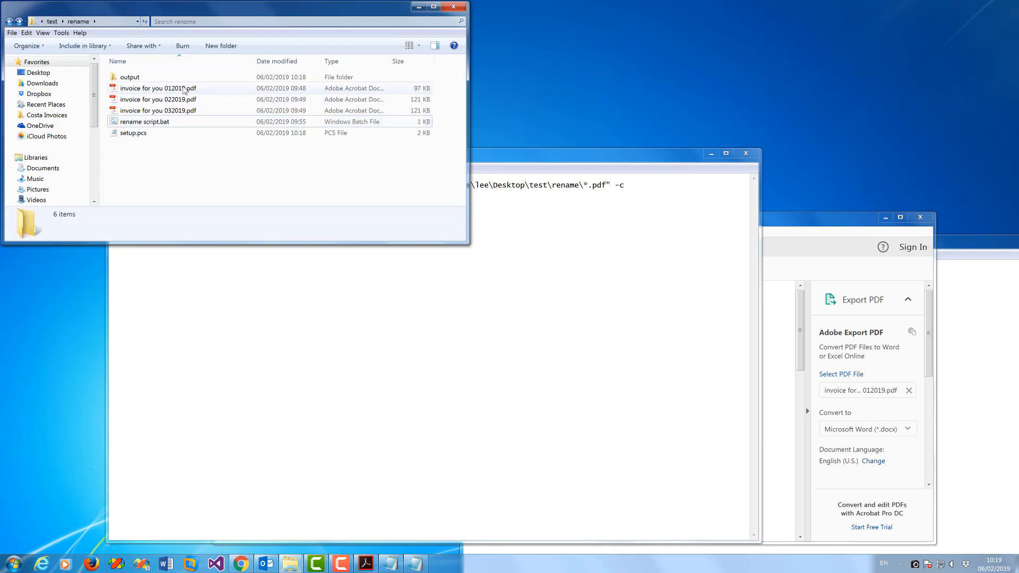
left_click(579, 208)
left_click_drag(580, 186, 436, 186)
key("ctrl+v")
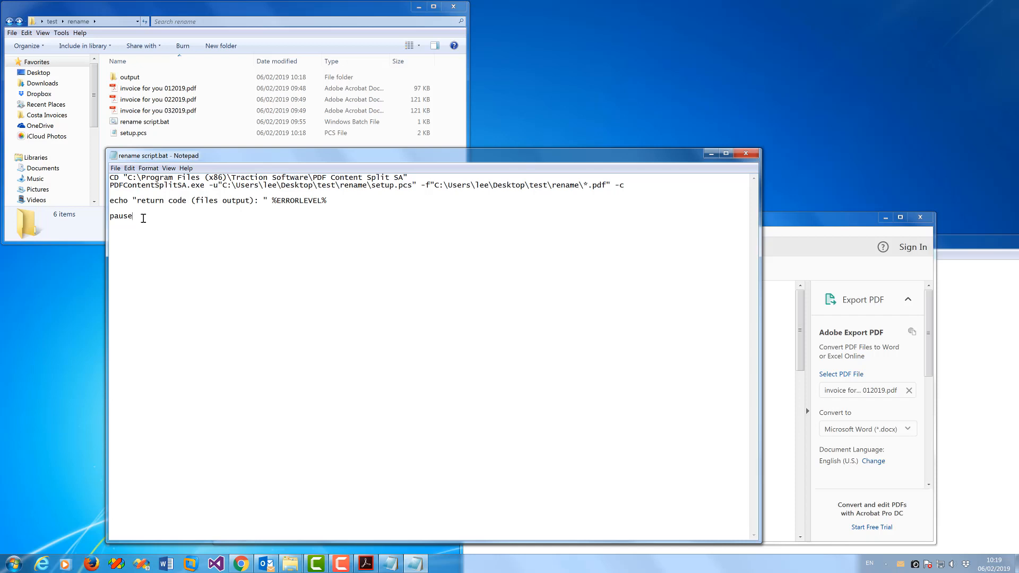
Step: Highlight the pause command at the end of rename script.bat, and close the script, saving its changes
left_click_drag(143, 218, 93, 214)
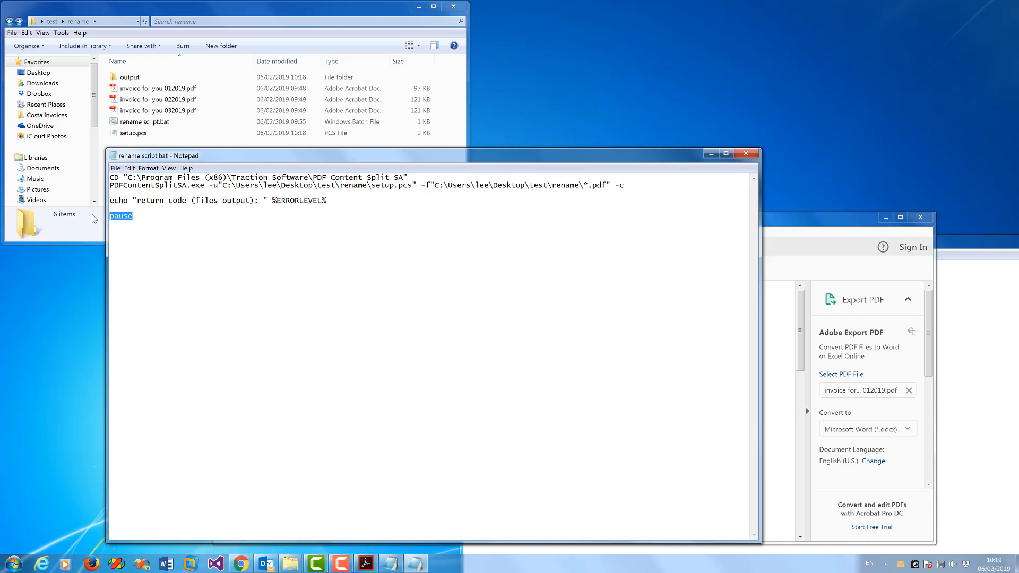
left_click(755, 155)
left_click(474, 300)
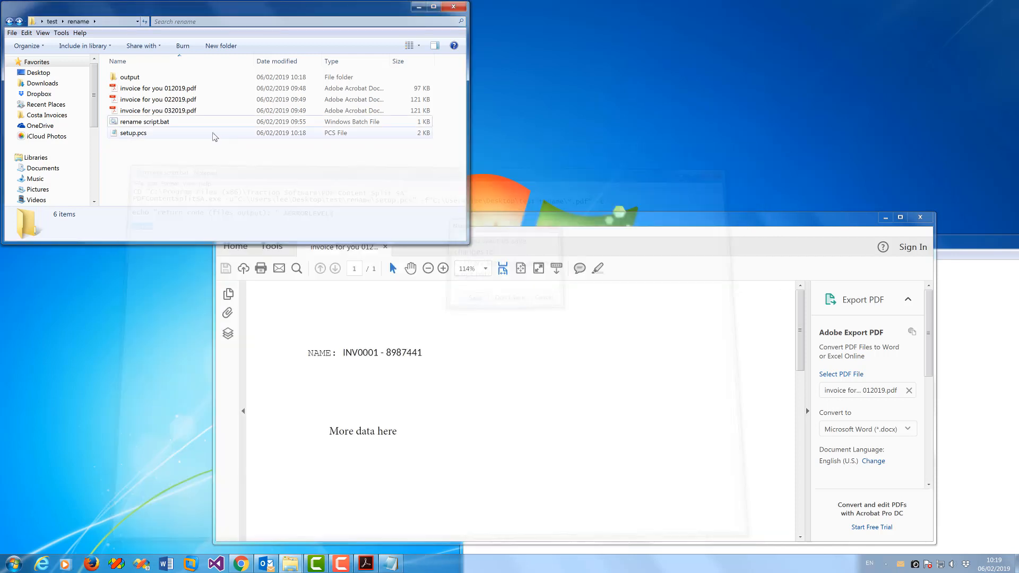
Step: Delete the two existing PDFs from the output folder and return to the rename folder
double_click(143, 79)
left_click(144, 80)
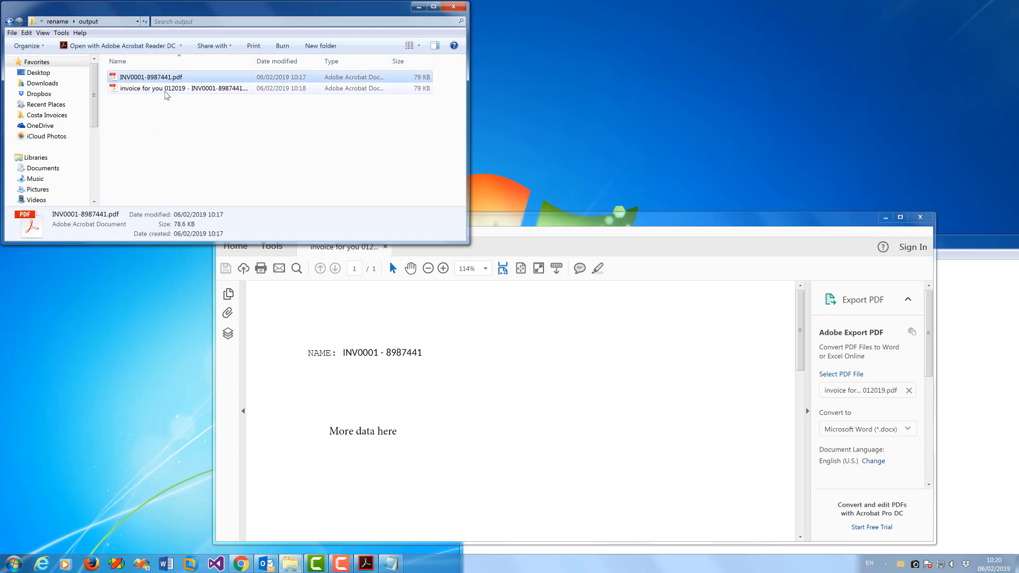
left_click(166, 89, "shift")
key("Delete")
left_click(547, 292)
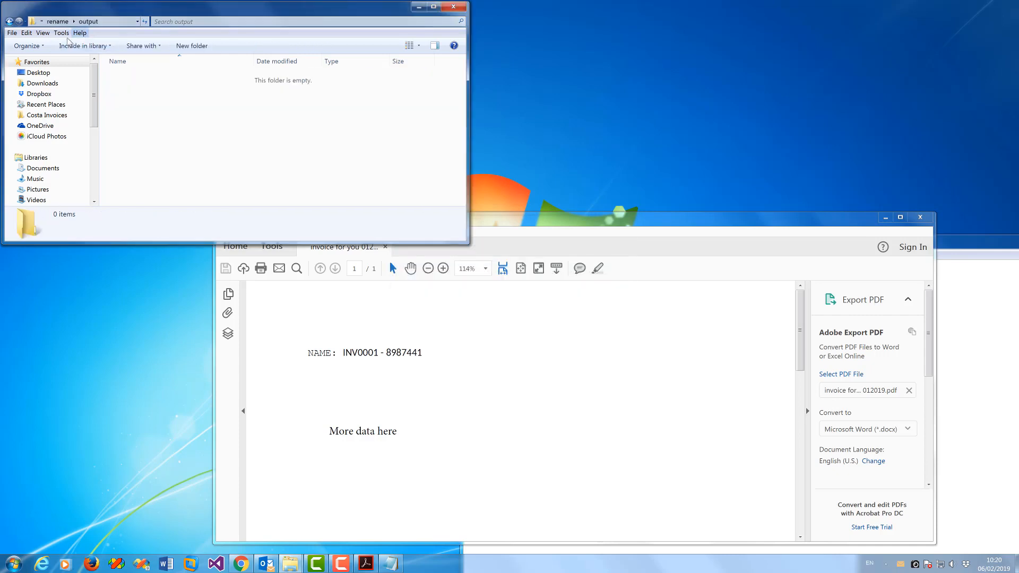
left_click(57, 21)
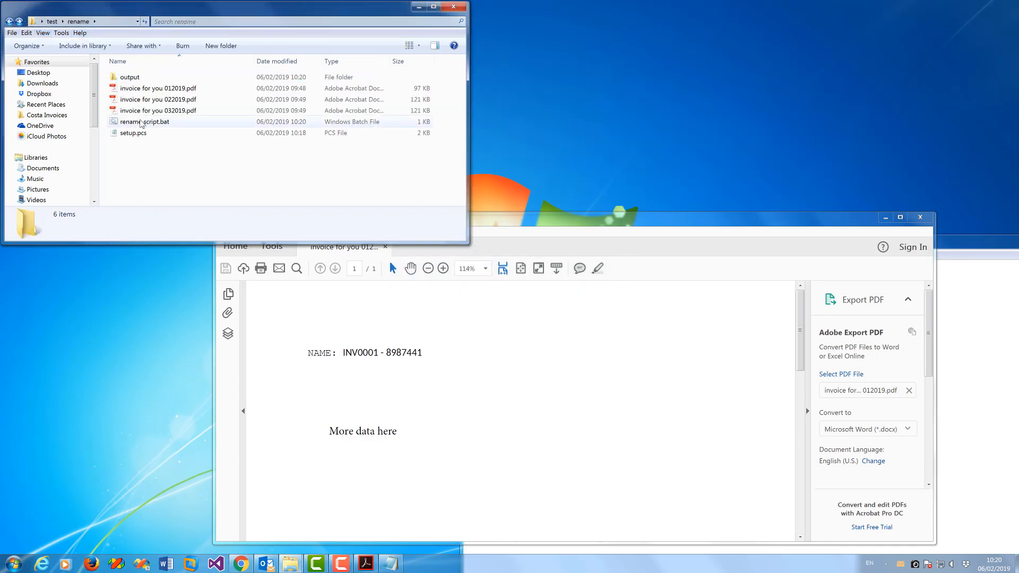
Step: Run rename script.bat, move and widen its console window to read the return code, and close the console
double_click(130, 122)
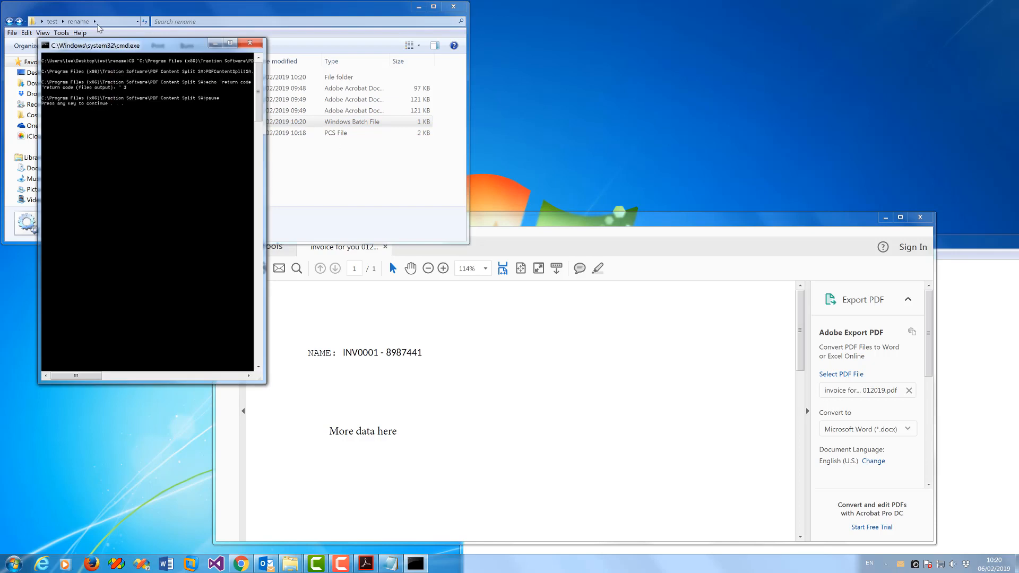
left_click_drag(119, 46, 202, 151)
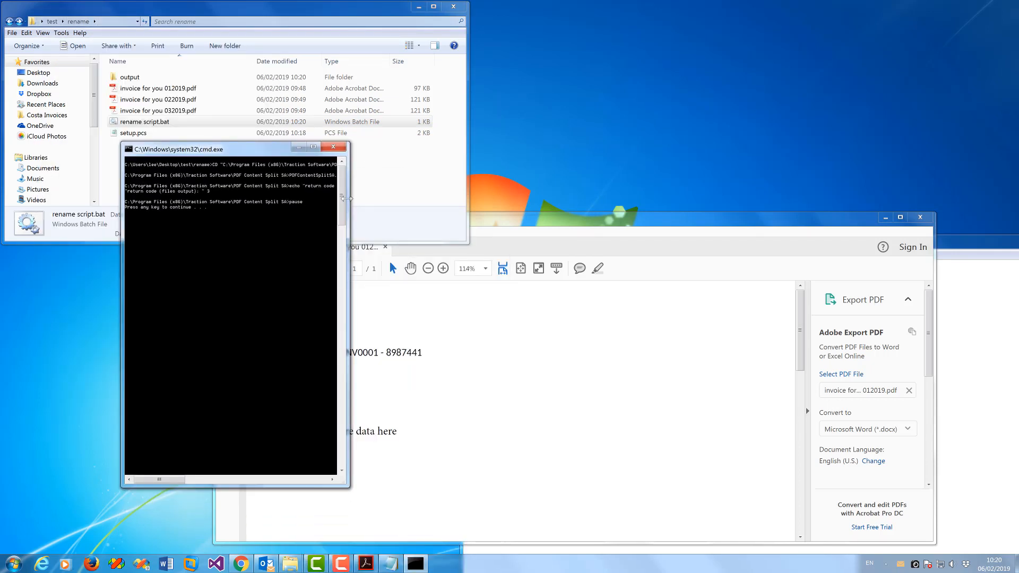
left_click_drag(350, 205, 617, 201)
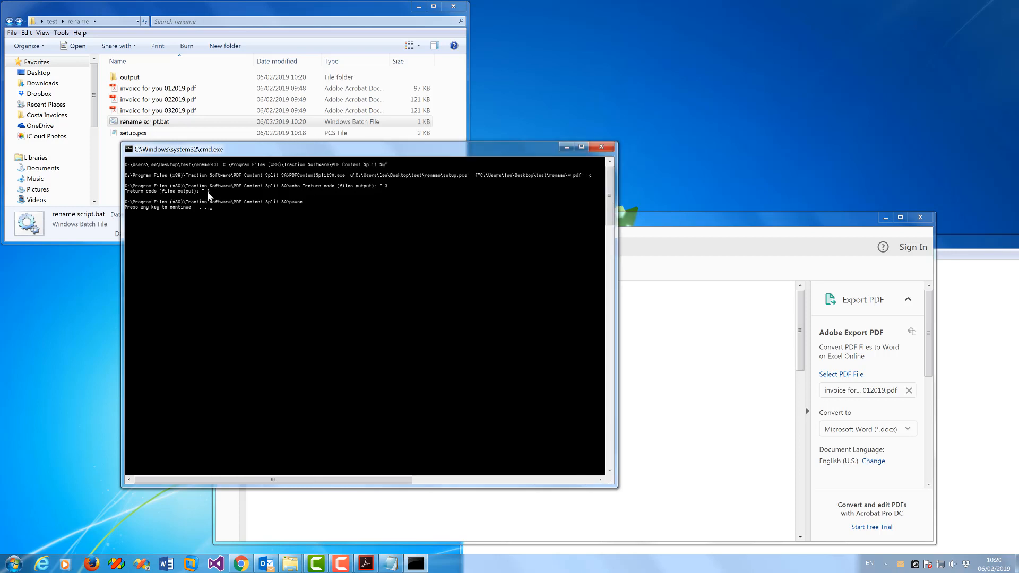
left_click(601, 147)
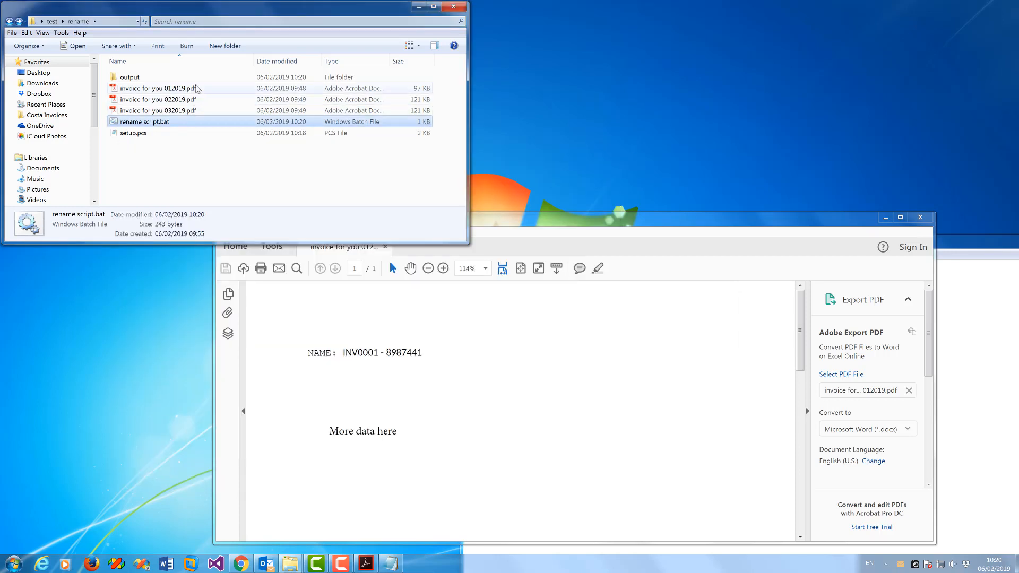
Step: Open the INV0001 PDF from the output folder to compare its name with the page text, and close all documents in Acrobat Reader
double_click(127, 78)
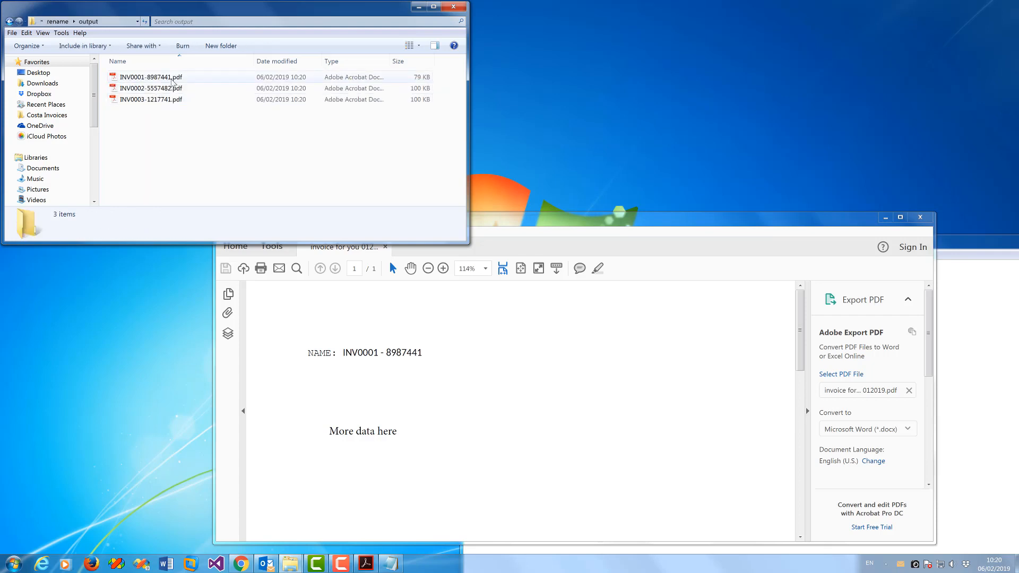
double_click(171, 79)
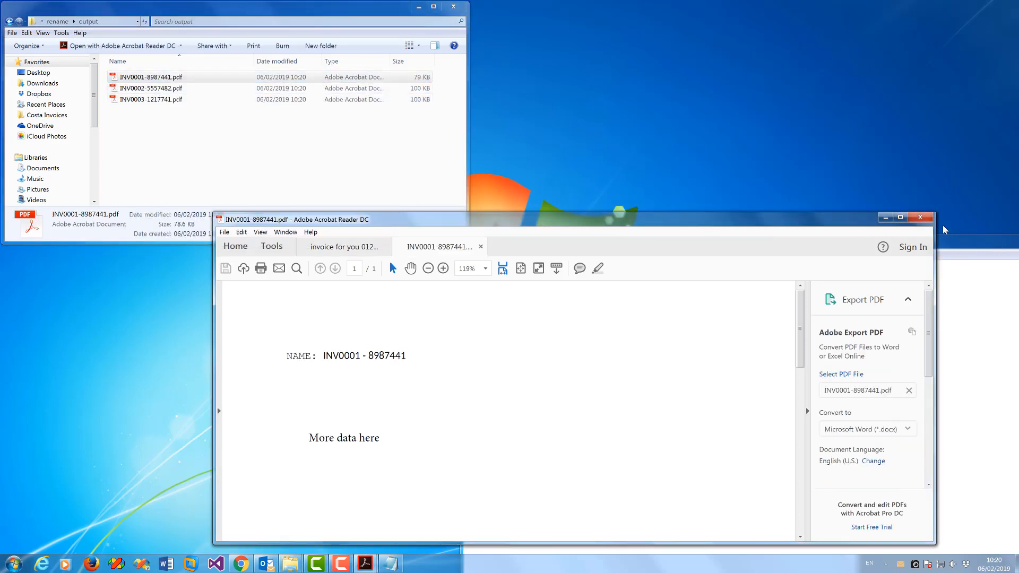
left_click(920, 217)
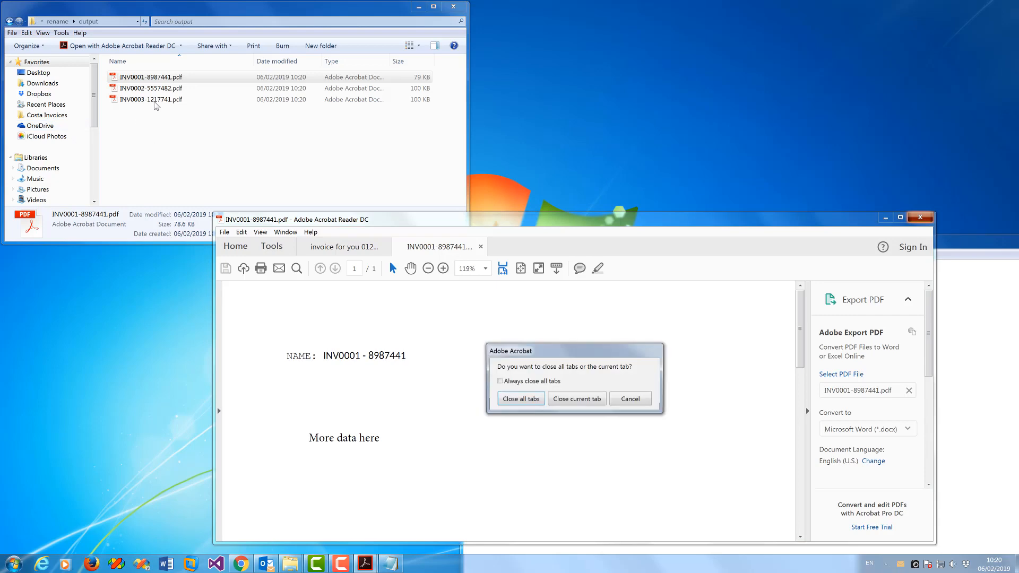
left_click(576, 399)
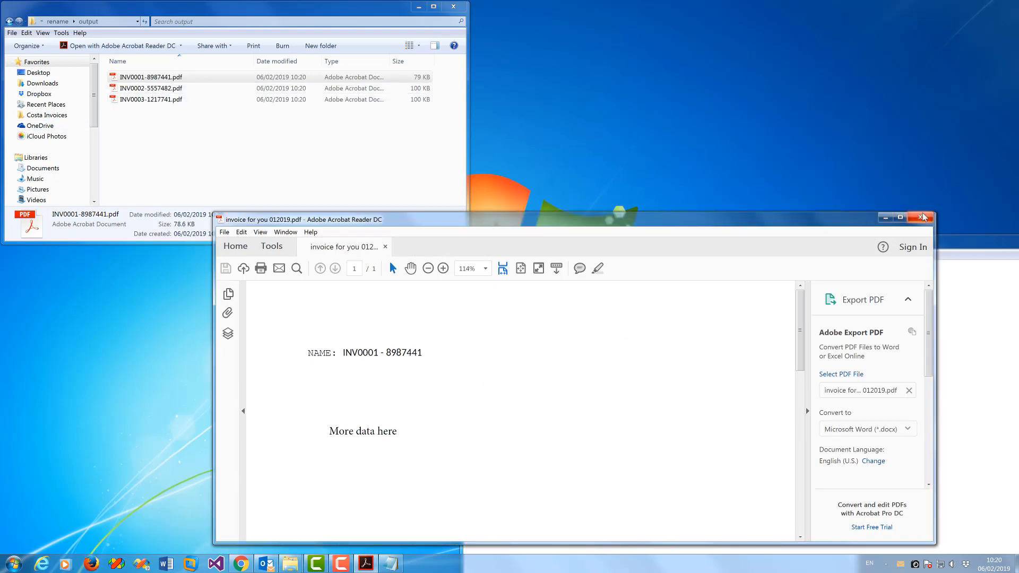
left_click(922, 217)
Step: Open the INV0002 and INV0003 PDFs in turn to compare their file names with the page text, closing each one
double_click(242, 88)
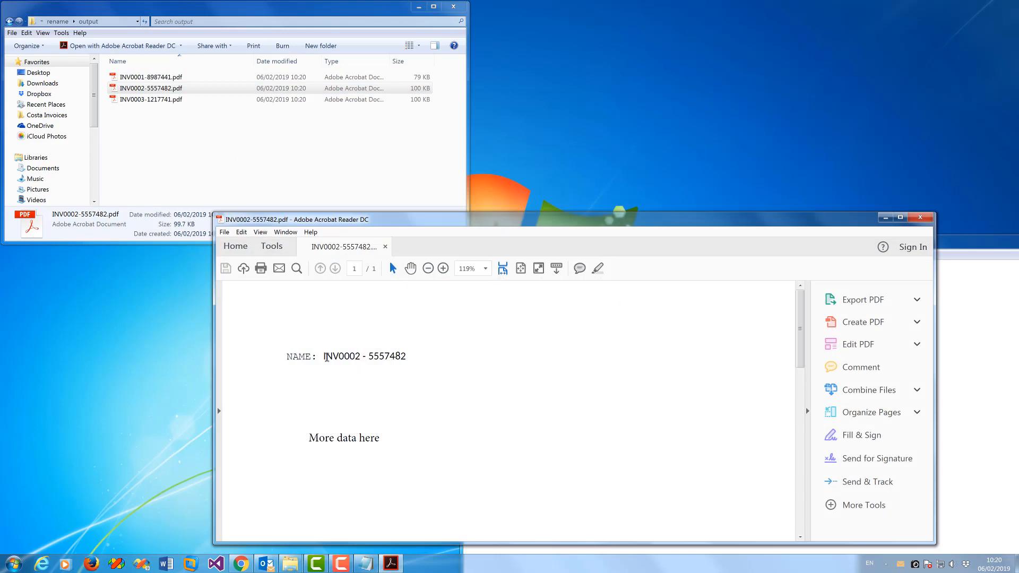
left_click(921, 217)
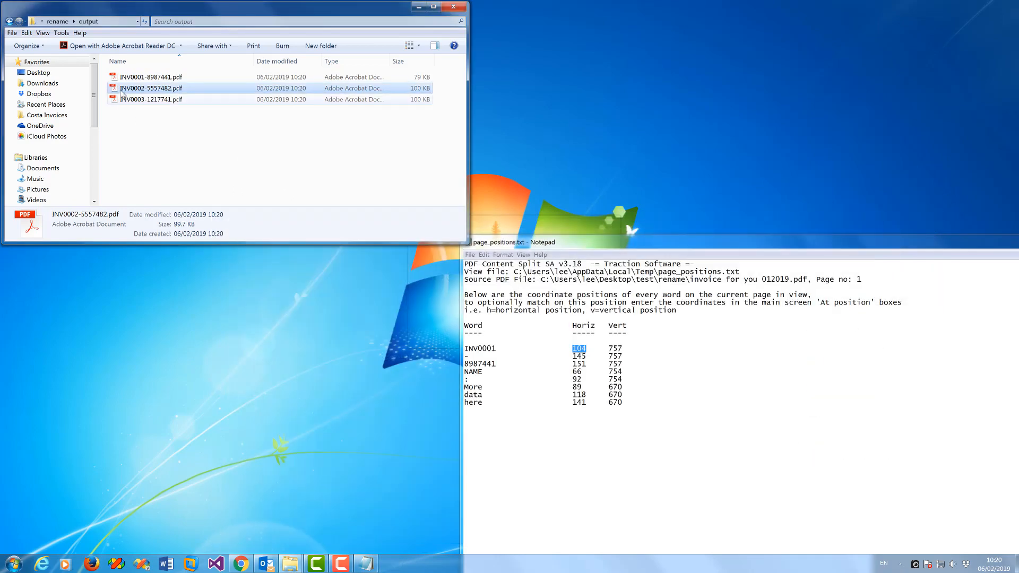
double_click(128, 100)
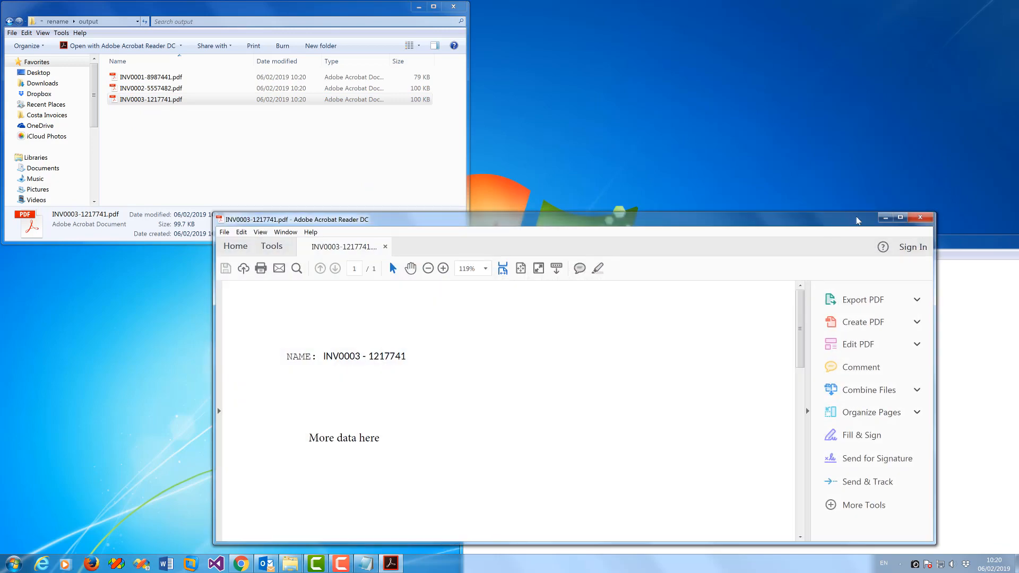
left_click(921, 217)
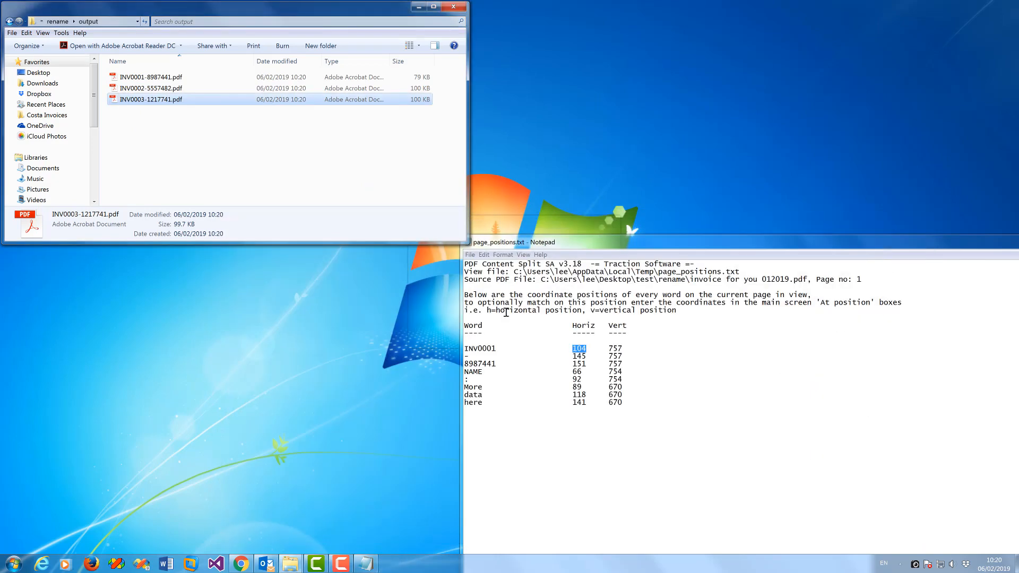
left_click(348, 161)
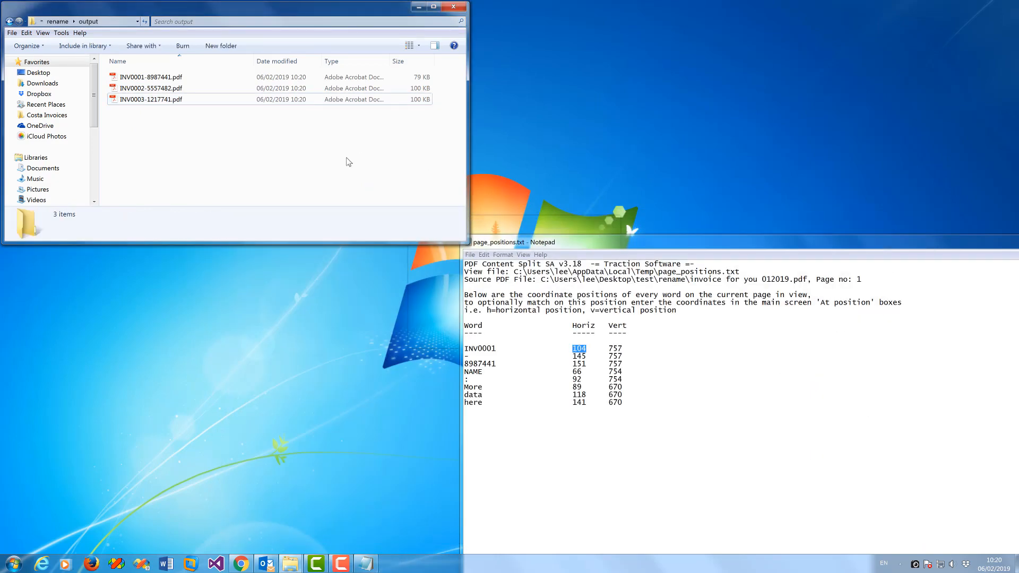